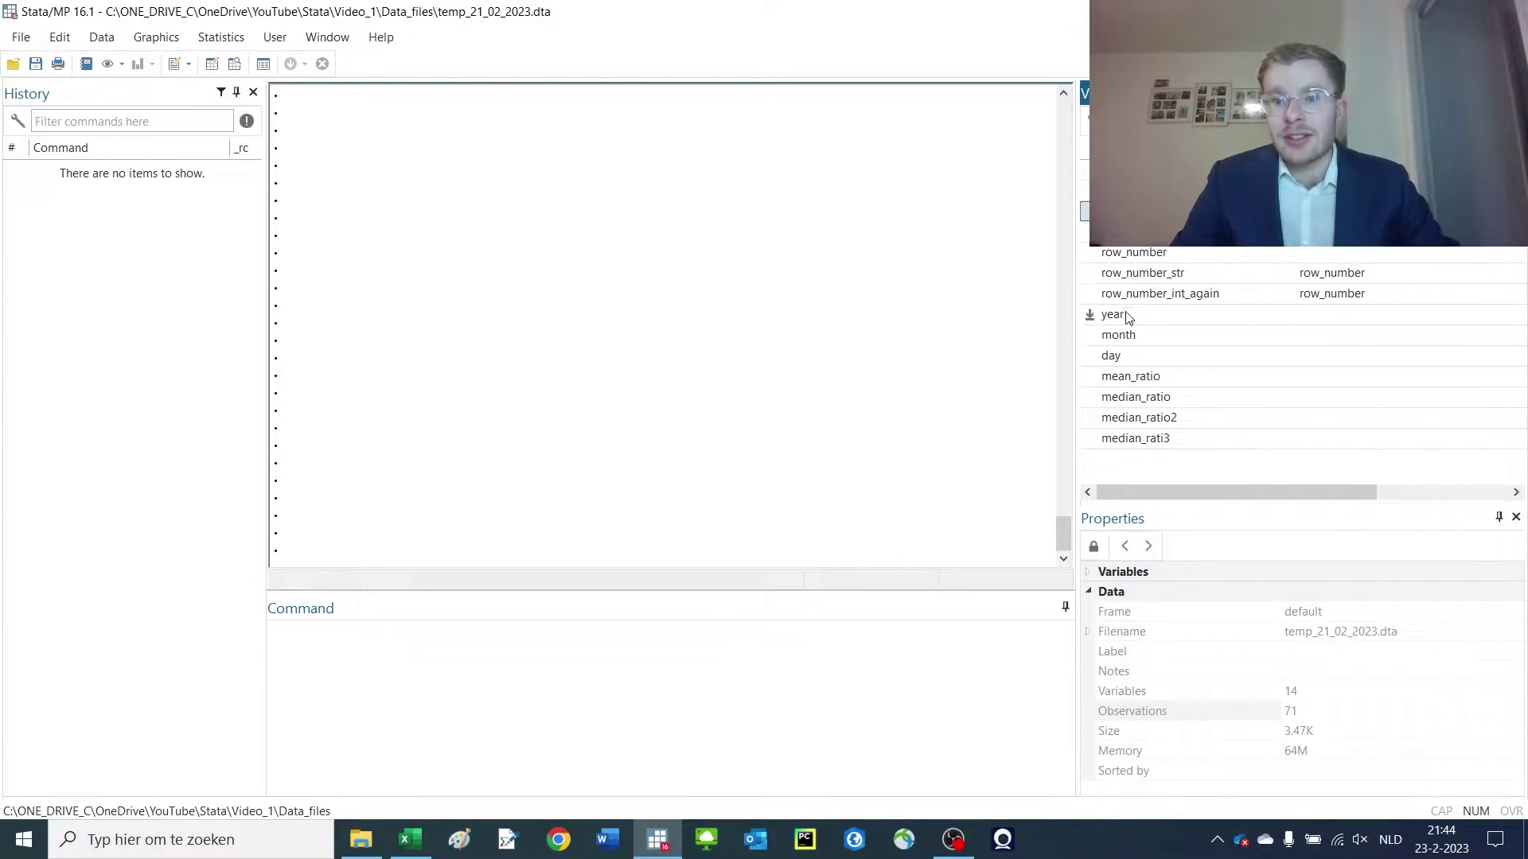
Step: Run 'ssc install estout, replace', which reports all estout files already up to date
{"action": "left_click", "coordinate": [354, 700]}
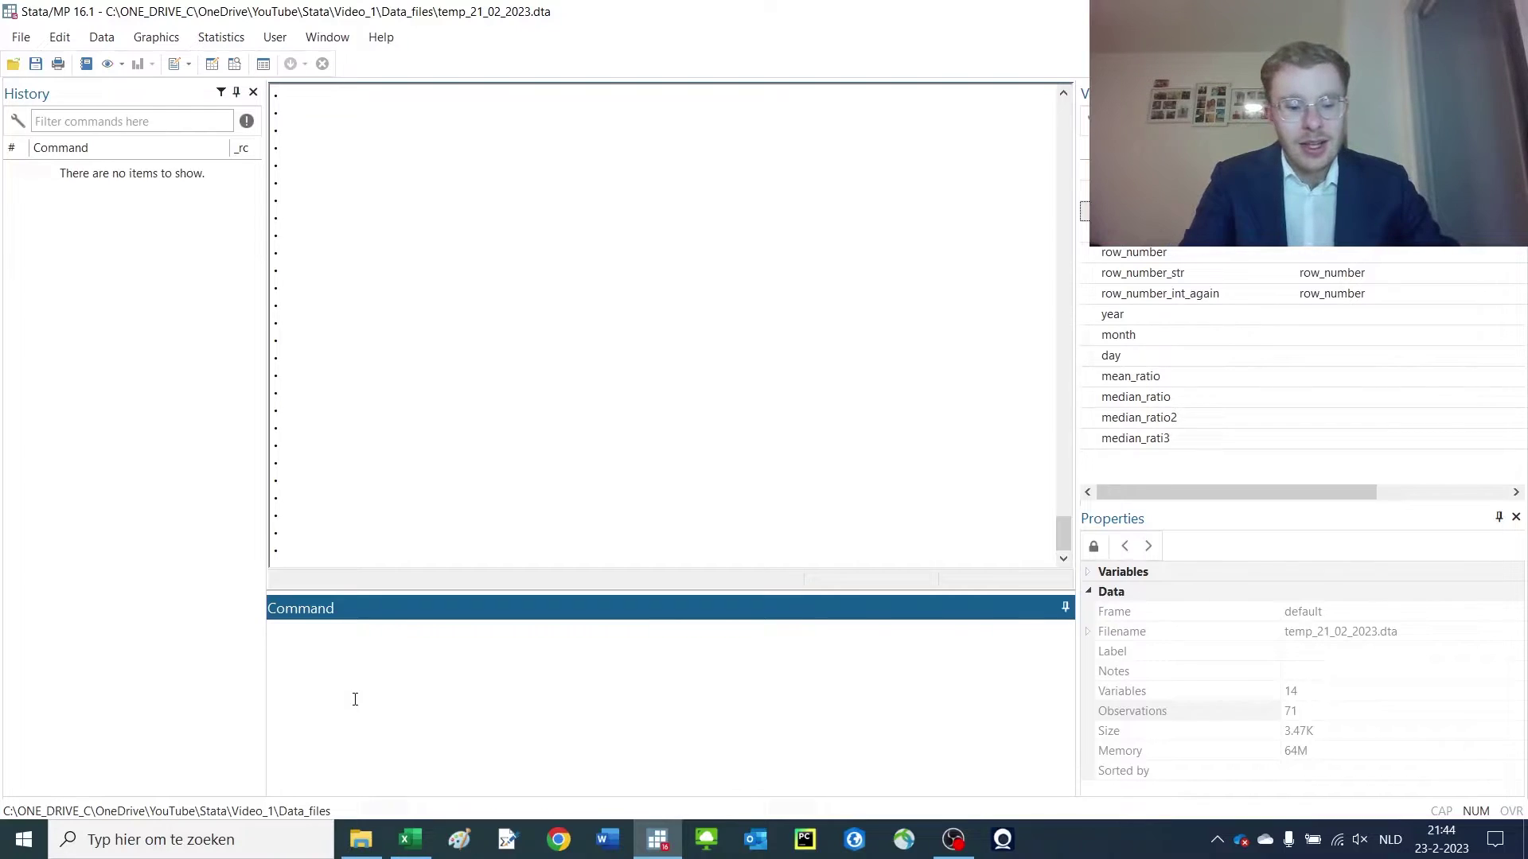
{"action": "type", "text": "ssc install"}
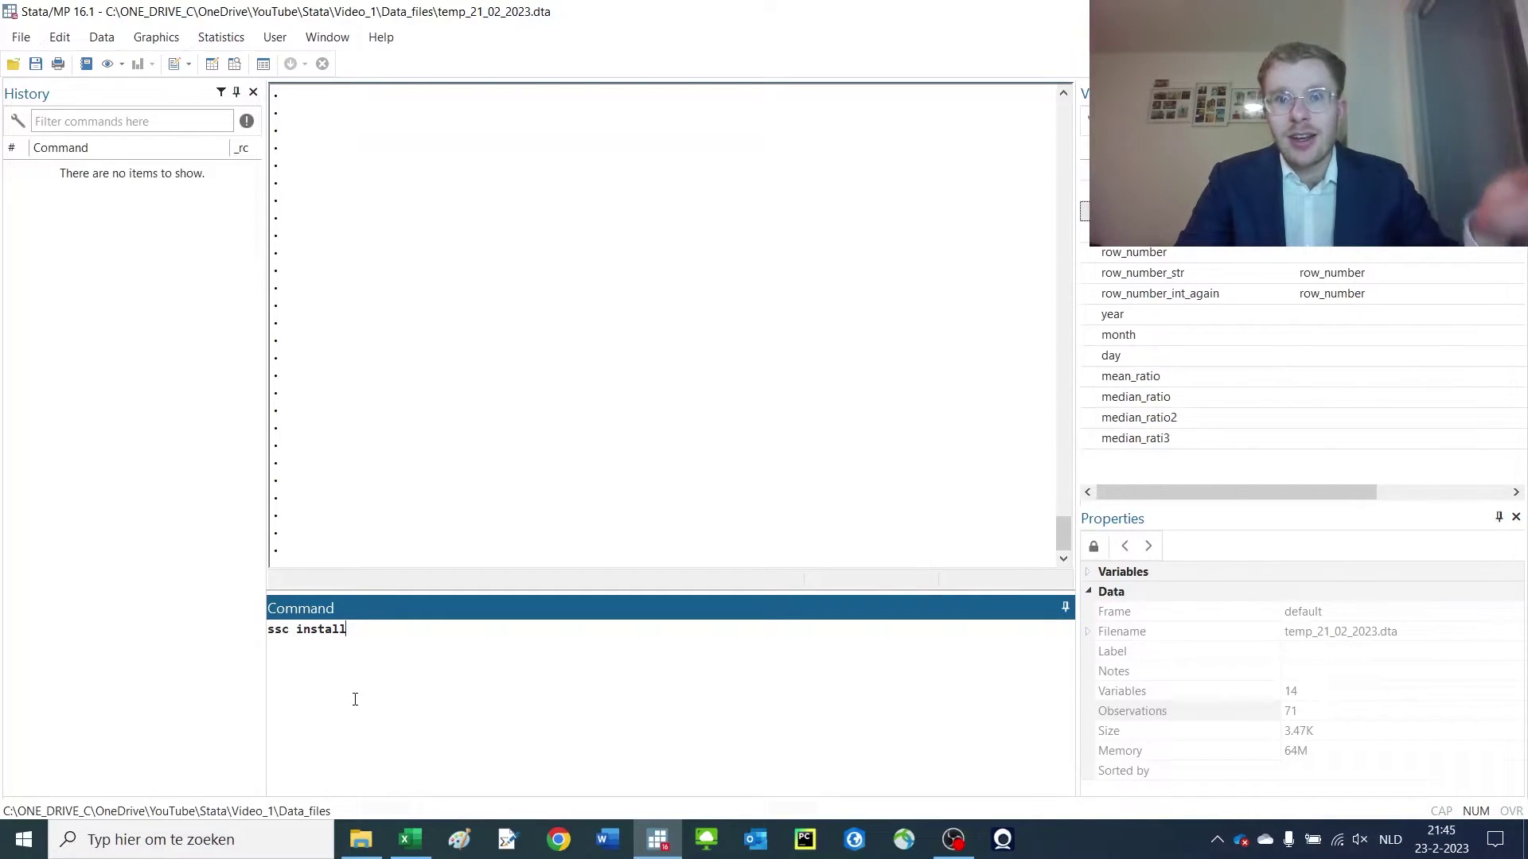
{"action": "type", "text": "estout,replace"}
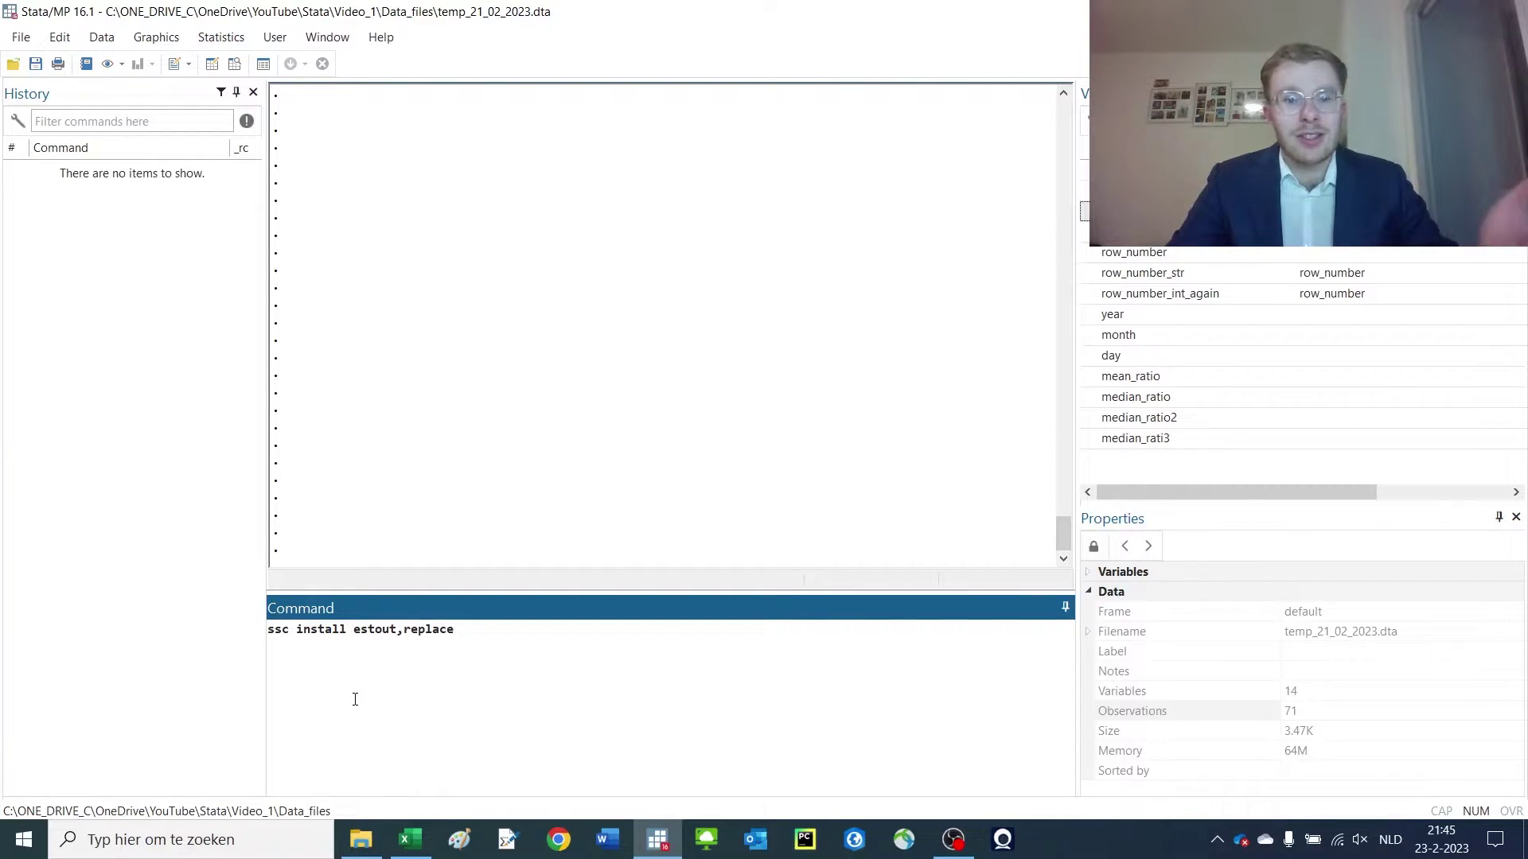
{"action": "key", "text": "Return"}
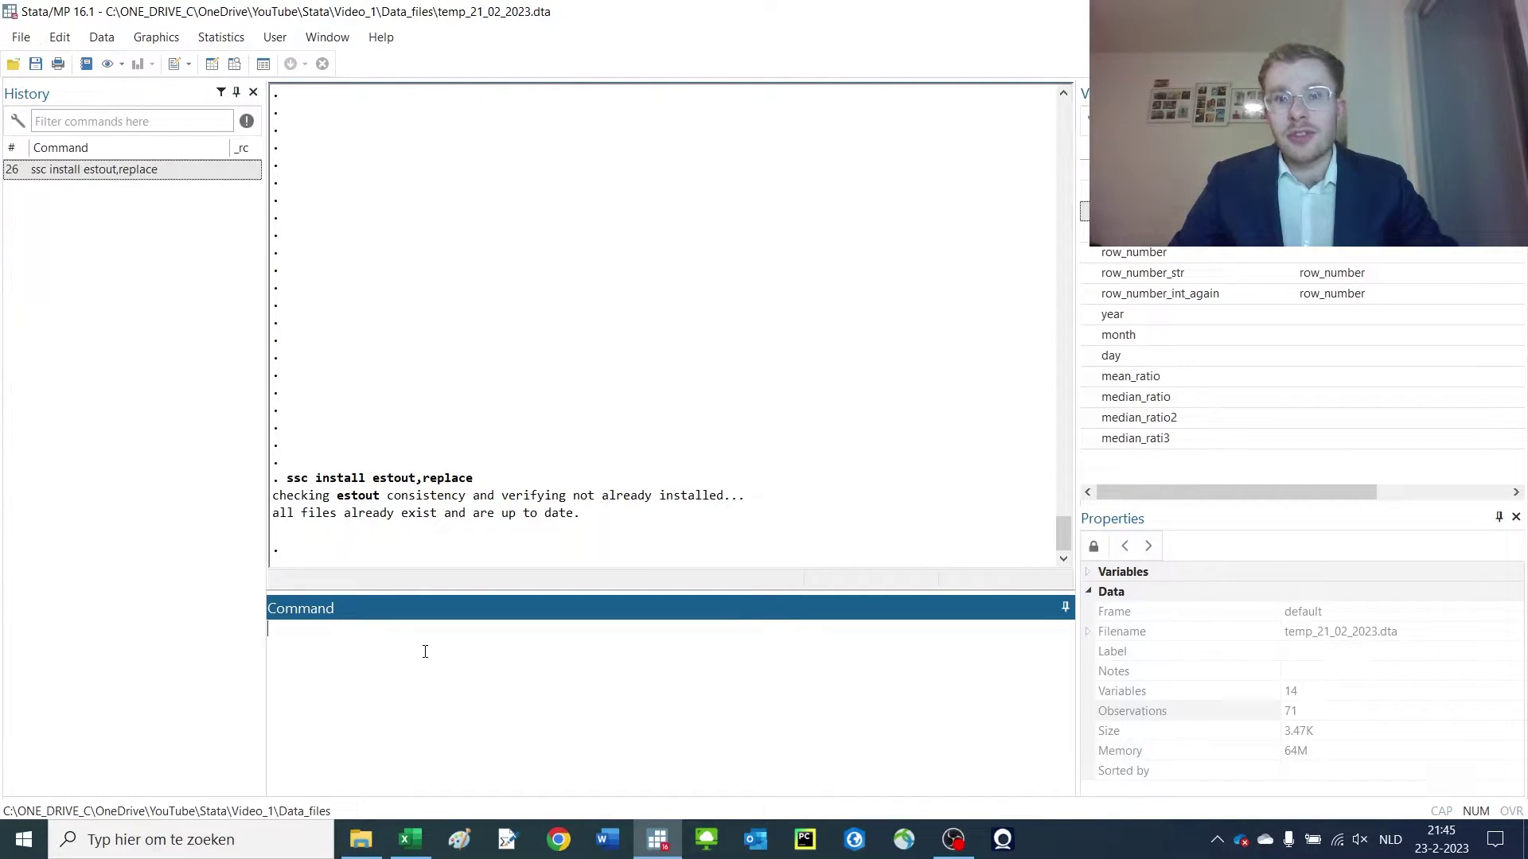
Step: Replace the pasted esttab line with 'estpost sum debt_gdp_hh hh_debt_ratio row_number' and run it
{"action": "type", "text": "esttab using \"C:\\ONE_DRIVE_C\\OneDrive\\YouTube\\Stata\\Video_1\\Outputs\\file_name\" , cells(\"count(fmt(0)) mean(fmt(2)) sd(fmt(2)) min(fmt(2)) max(fmt(2))\") label replace"}
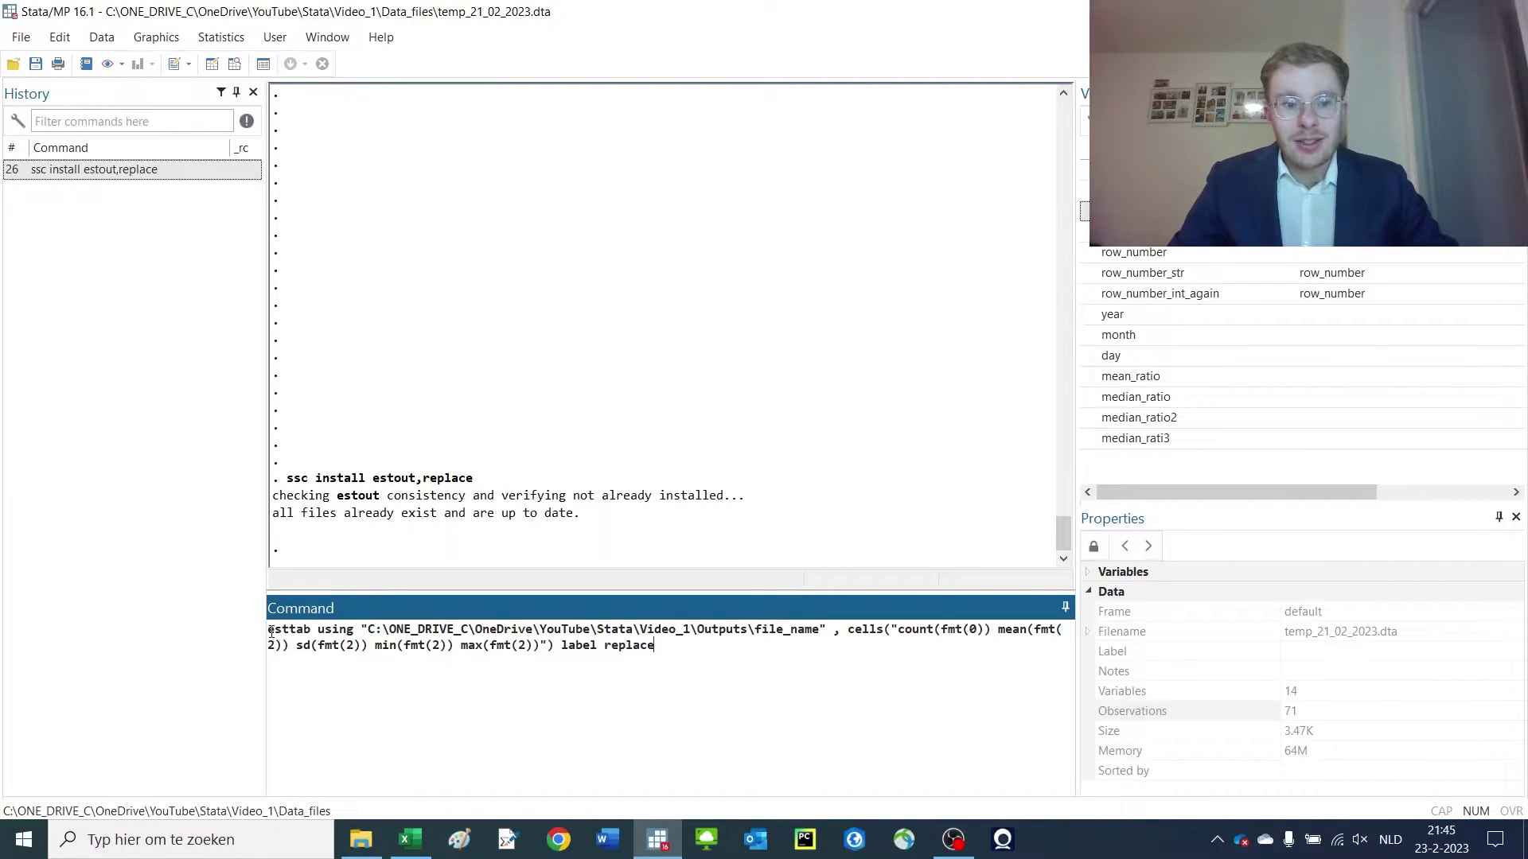
{"action": "left_click_drag", "start_coordinate": [292, 633], "coordinate": [703, 657]}
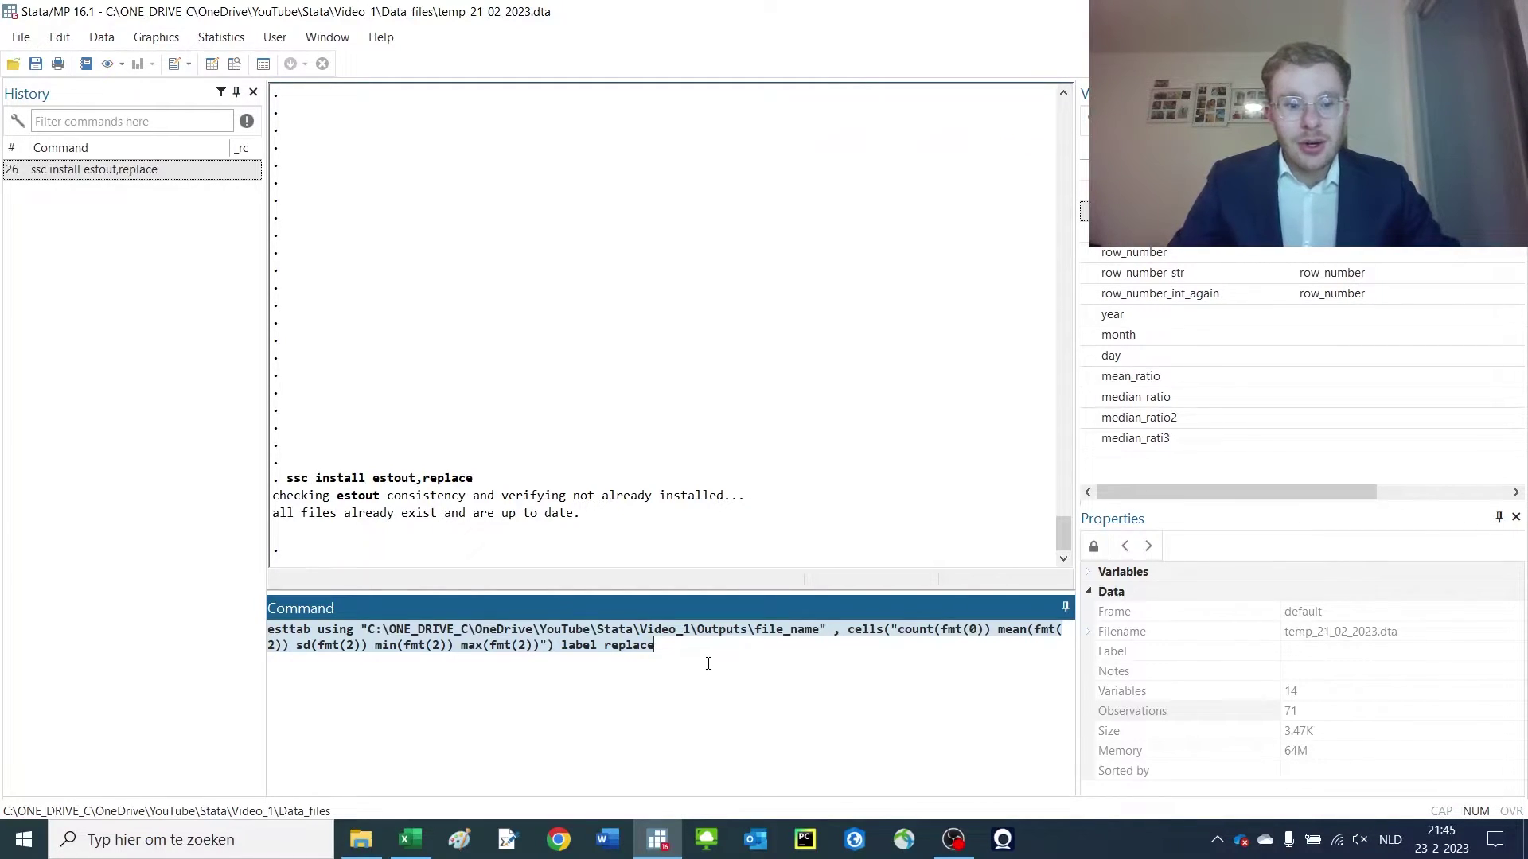
{"action": "type", "text": "estpost"}
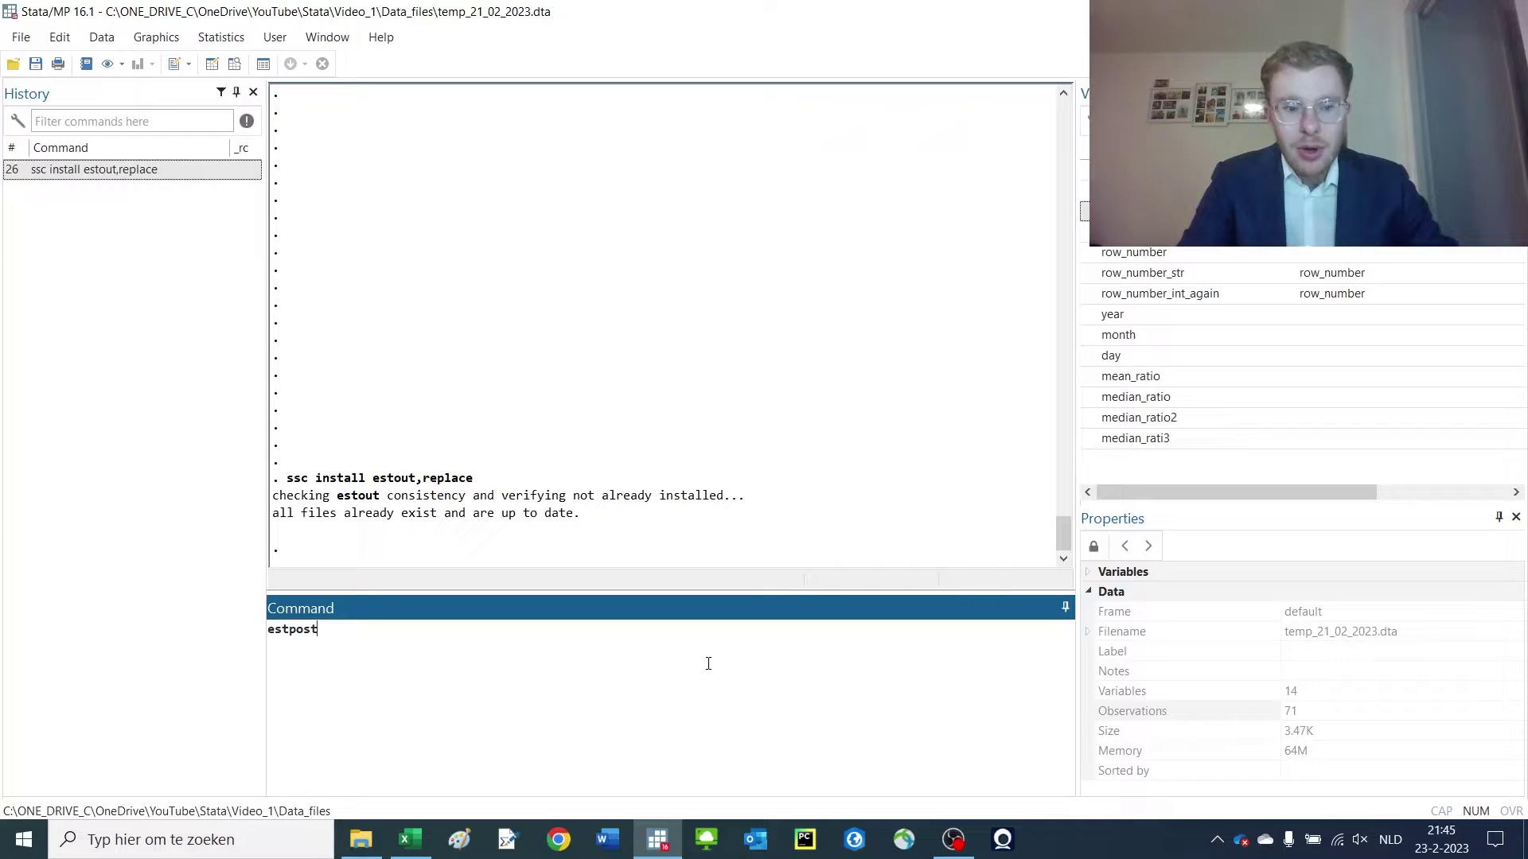
{"action": "type", "text": " sum"}
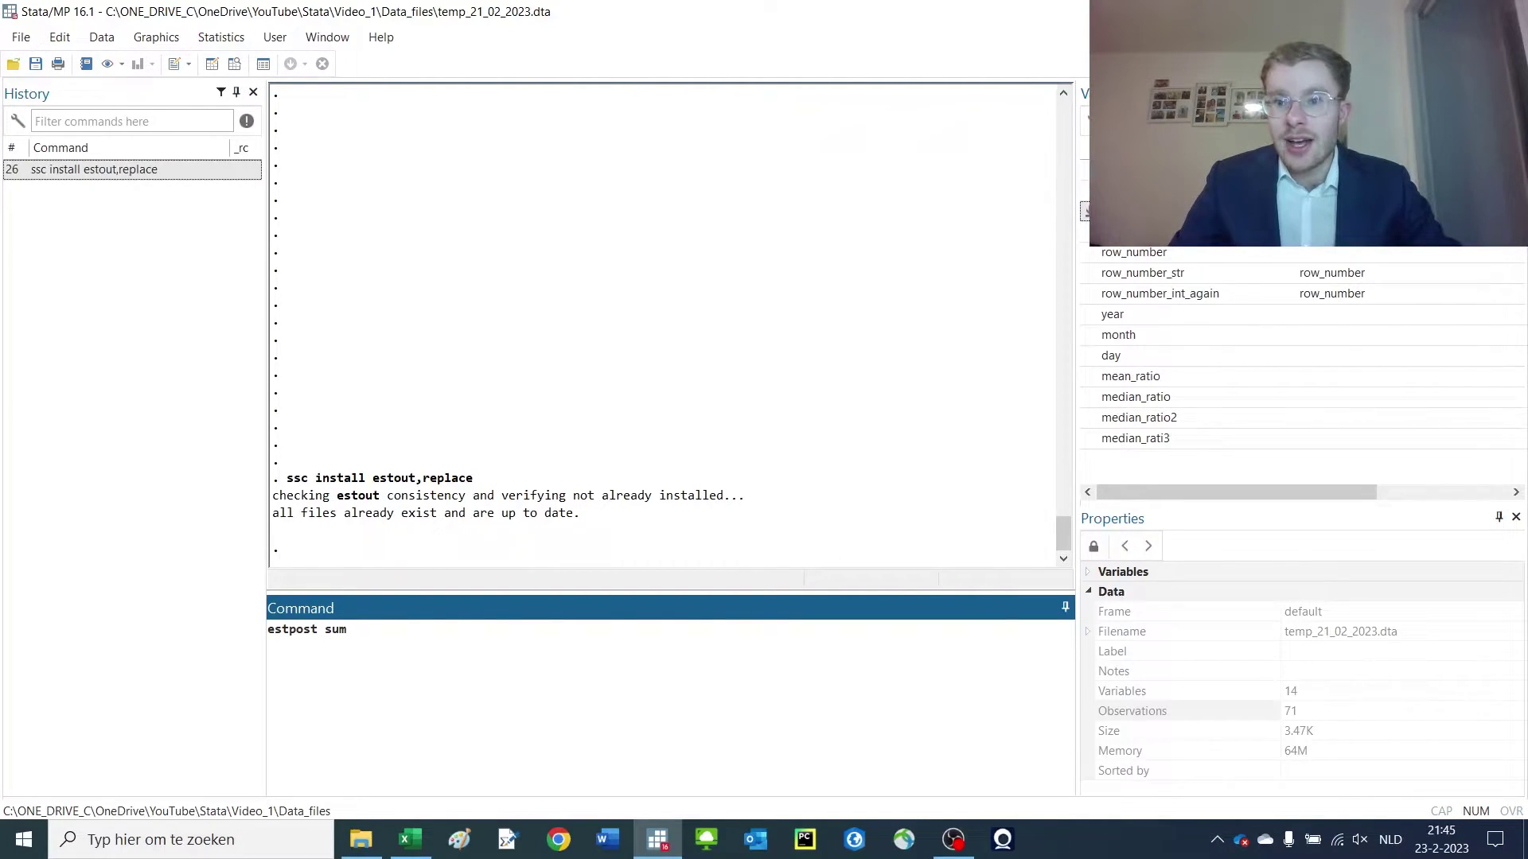
{"action": "double_click", "coordinate": [1130, 191]}
{"action": "double_click", "coordinate": [1129, 211]}
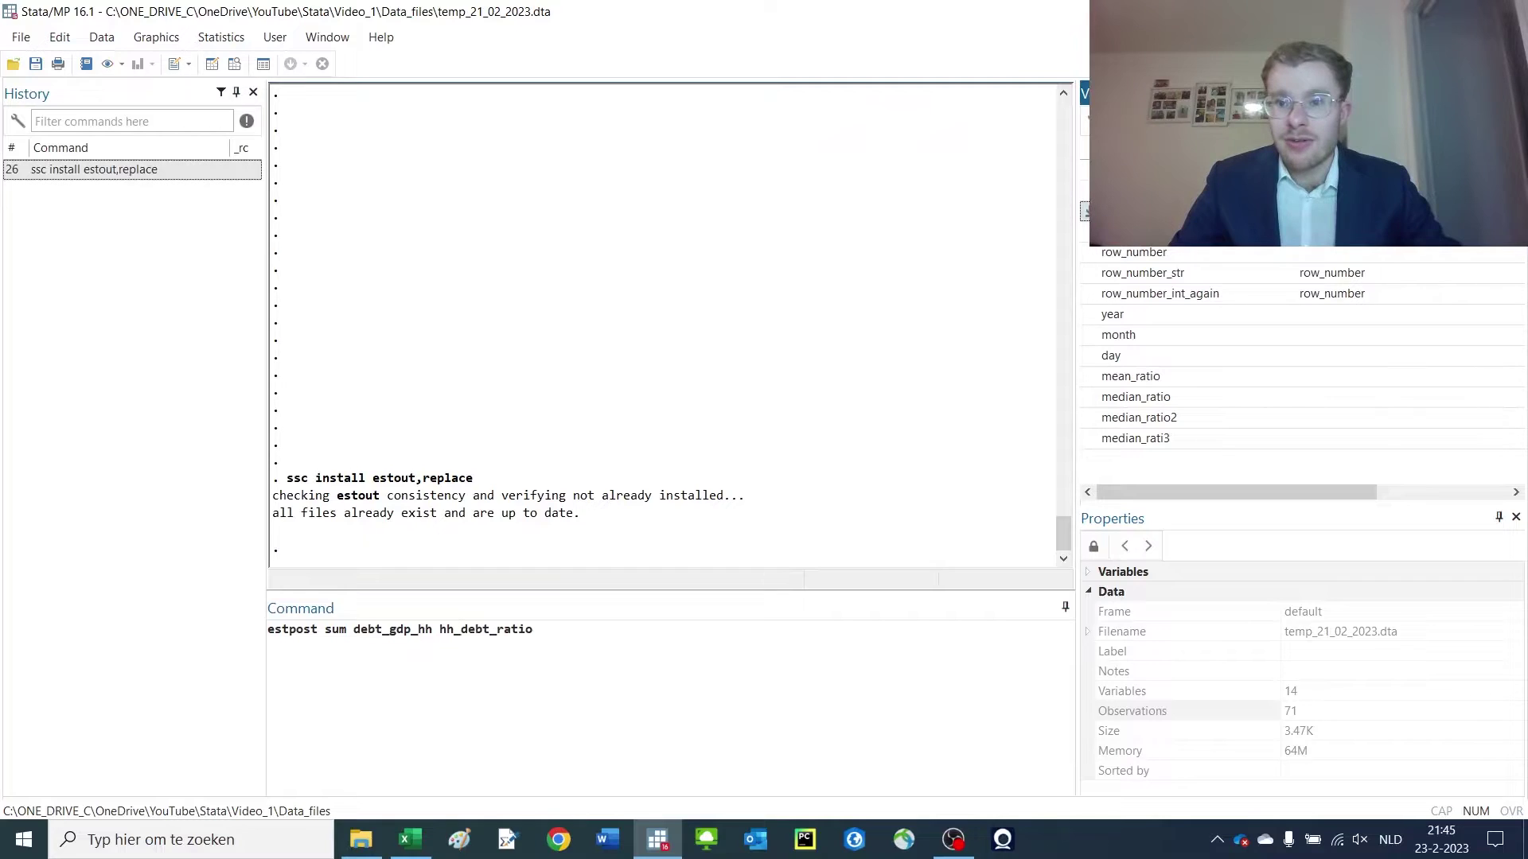
{"action": "double_click", "coordinate": [1140, 258]}
{"action": "left_click", "coordinate": [686, 693]}
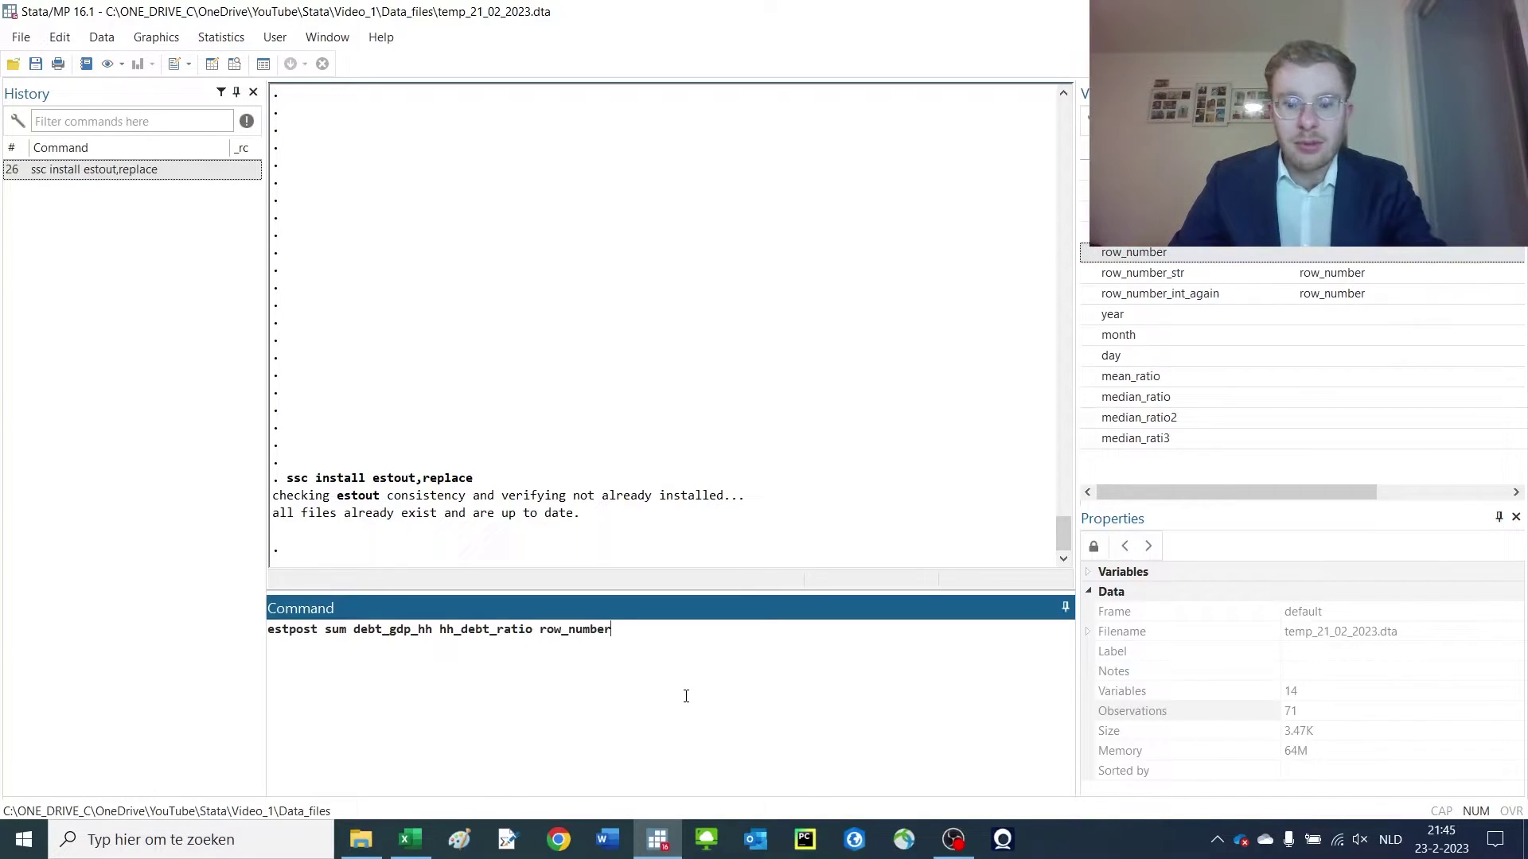
{"action": "key", "text": "Return"}
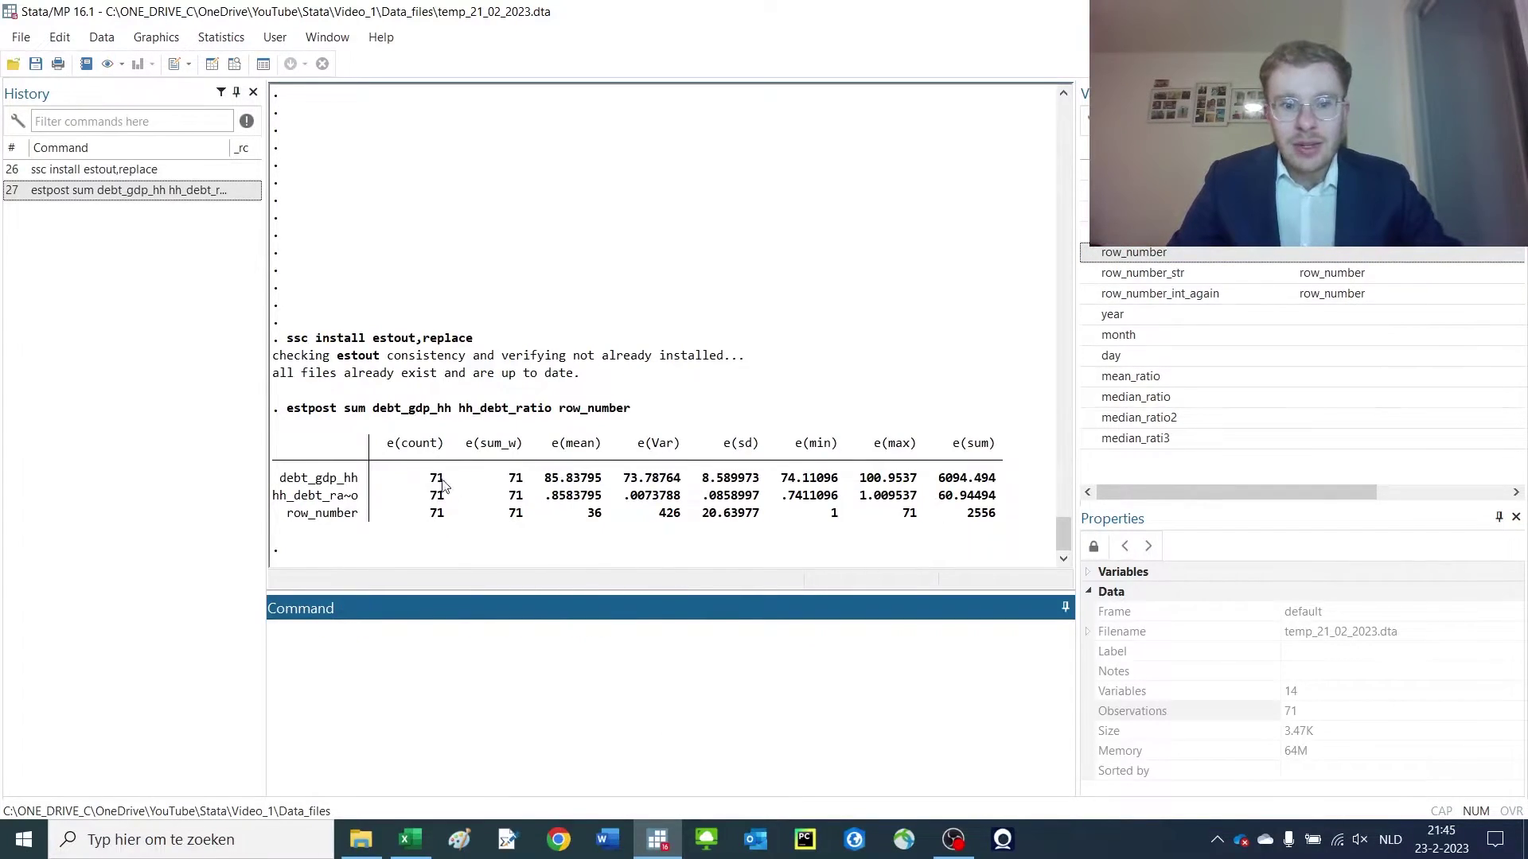
Step: Highlight the posted statistics (count, mean, sd, min, max, sum) and variable names in the results
{"action": "left_click_drag", "start_coordinate": [370, 449], "coordinate": [995, 523]}
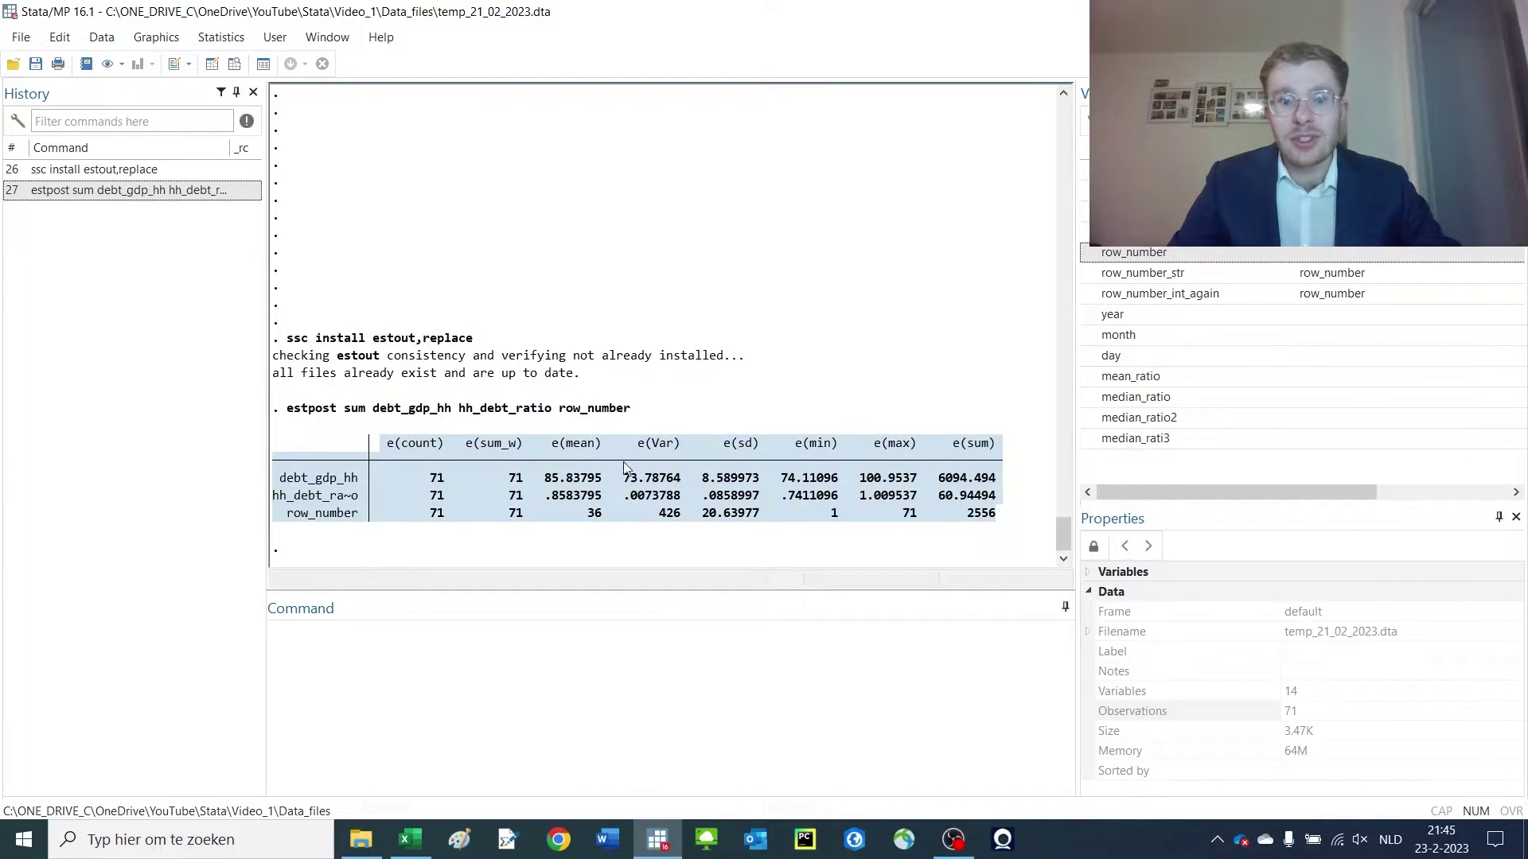
{"action": "left_click_drag", "start_coordinate": [369, 444], "coordinate": [1021, 455]}
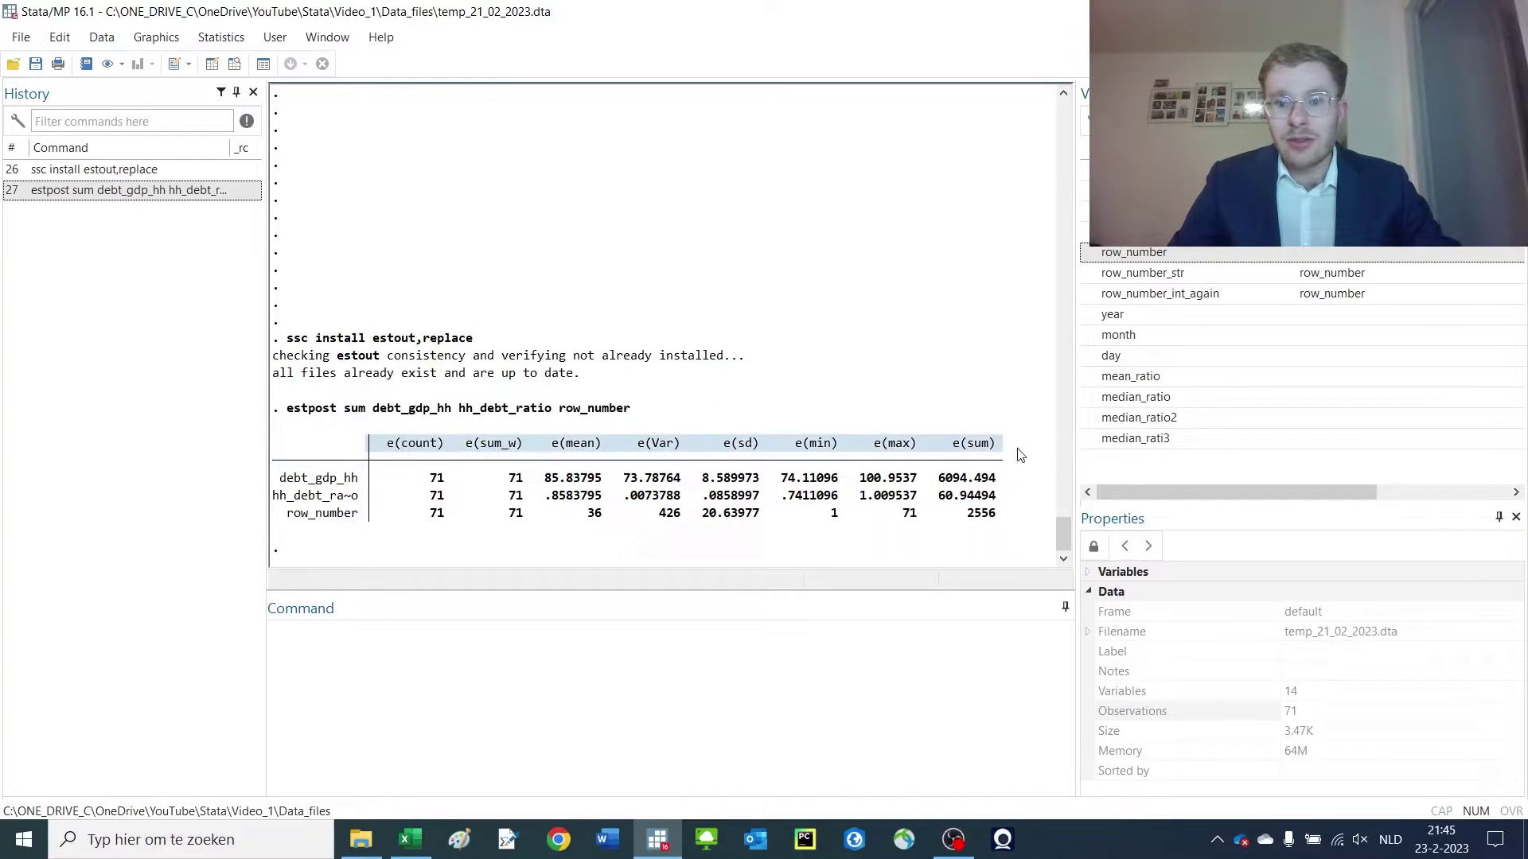
{"action": "left_click", "coordinate": [481, 464]}
{"action": "left_click_drag", "start_coordinate": [427, 450], "coordinate": [367, 448]}
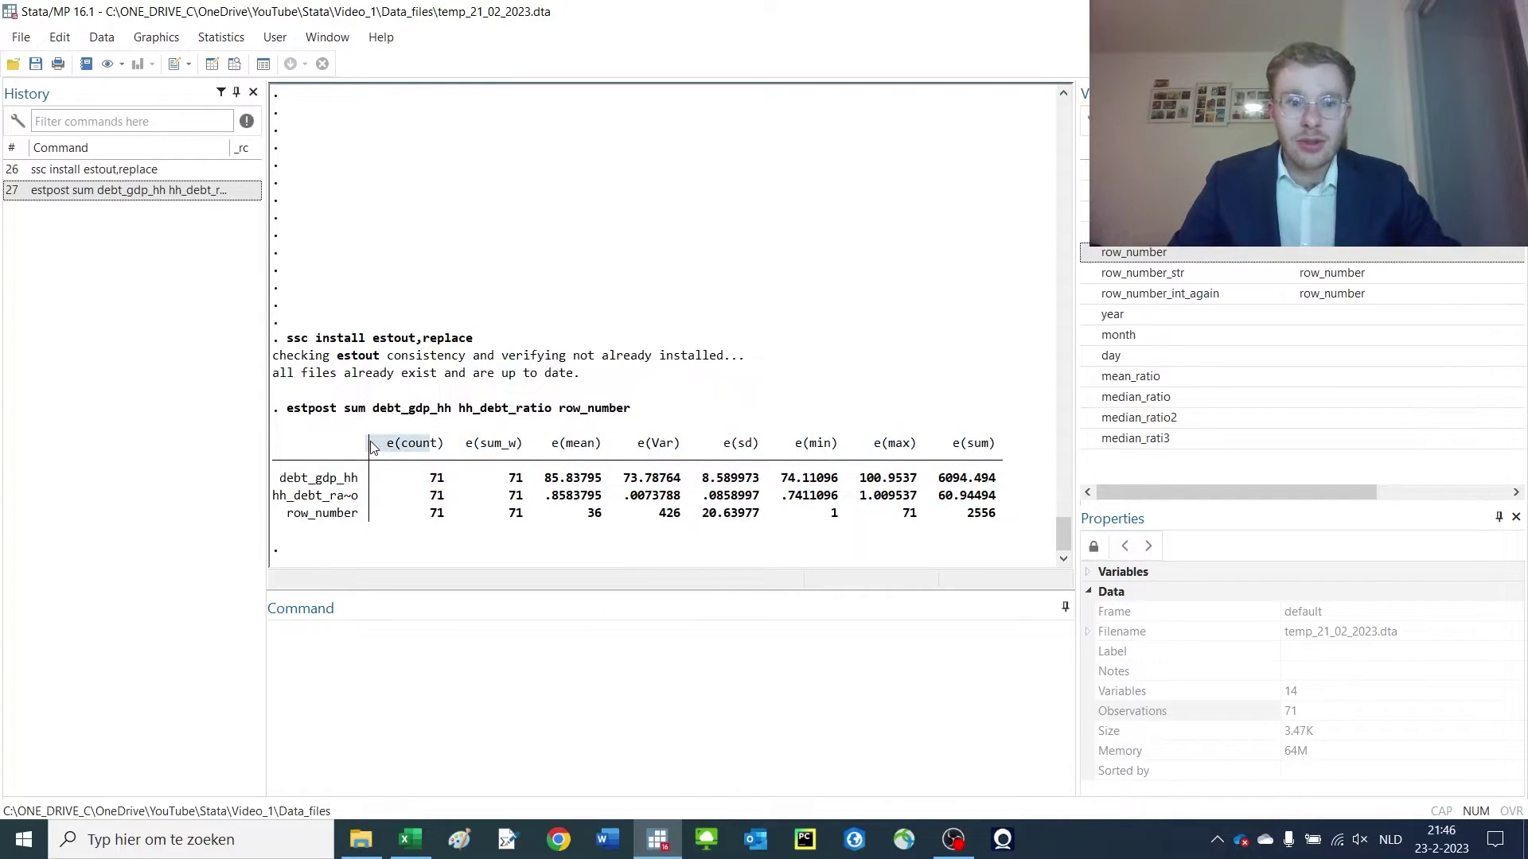
{"action": "left_click_drag", "start_coordinate": [554, 450], "coordinate": [764, 452]}
{"action": "left_click_drag", "start_coordinate": [802, 450], "coordinate": [853, 450]}
{"action": "left_click_drag", "start_coordinate": [888, 451], "coordinate": [987, 516]}
{"action": "left_click_drag", "start_coordinate": [288, 477], "coordinate": [385, 518]}
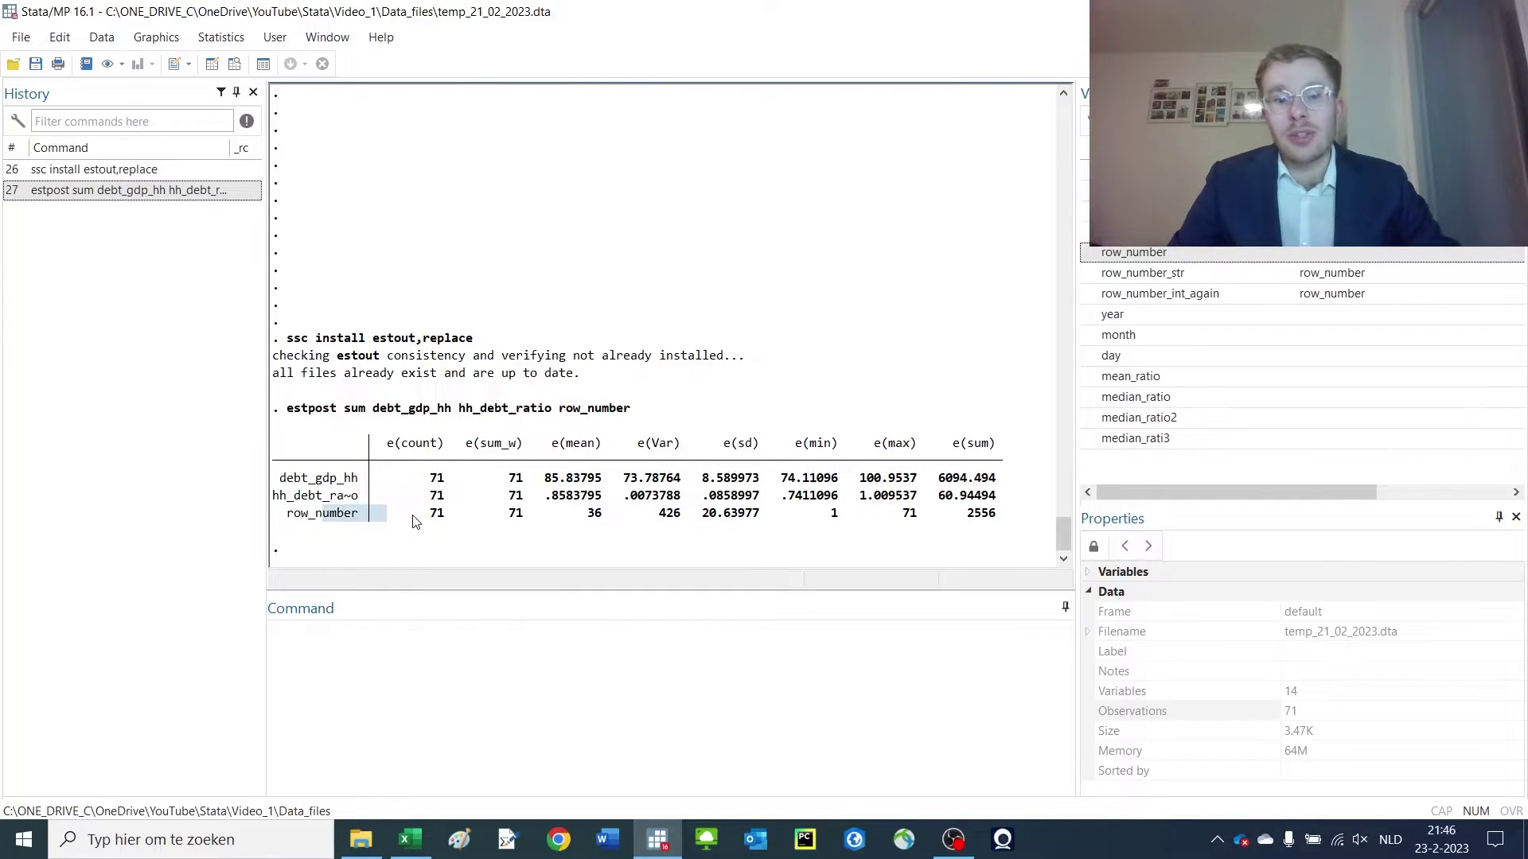
{"action": "left_click", "coordinate": [395, 668]}
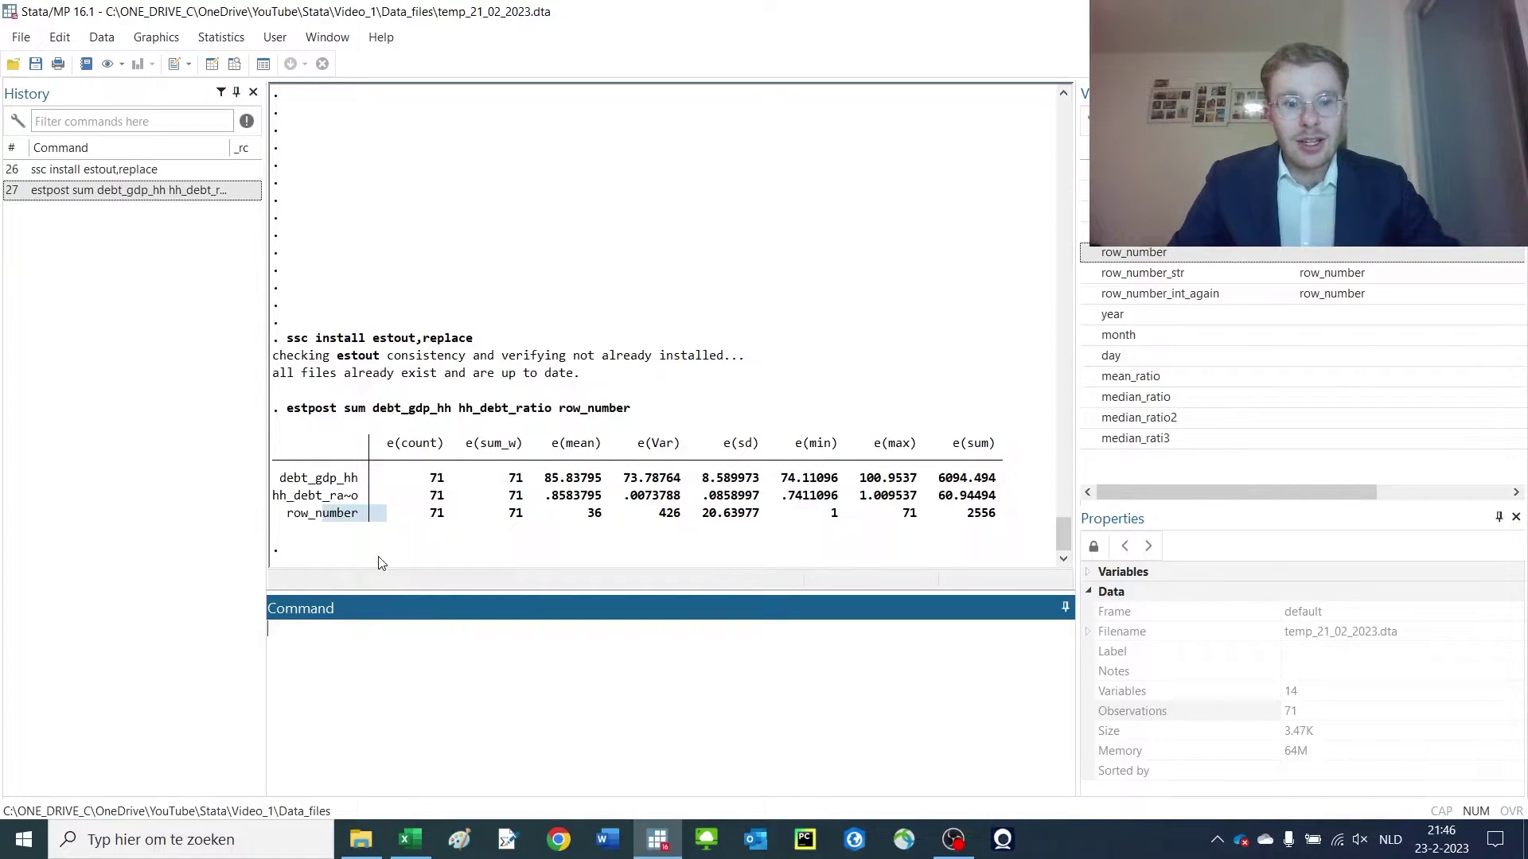
{"action": "left_click", "coordinate": [366, 581]}
{"action": "left_click", "coordinate": [355, 638]}
{"action": "type", "text": "esttab using \"C:\\ONE_DRIVE_C\\OneDrive\\YouTube\\Stata\\Video_1\\Outputs\\file_name\" , cells(\"count(fmt(0)) mean(fmt(2)) sd(fmt(2)) min(fmt(2)) max(fmt(2))\") label replace"}
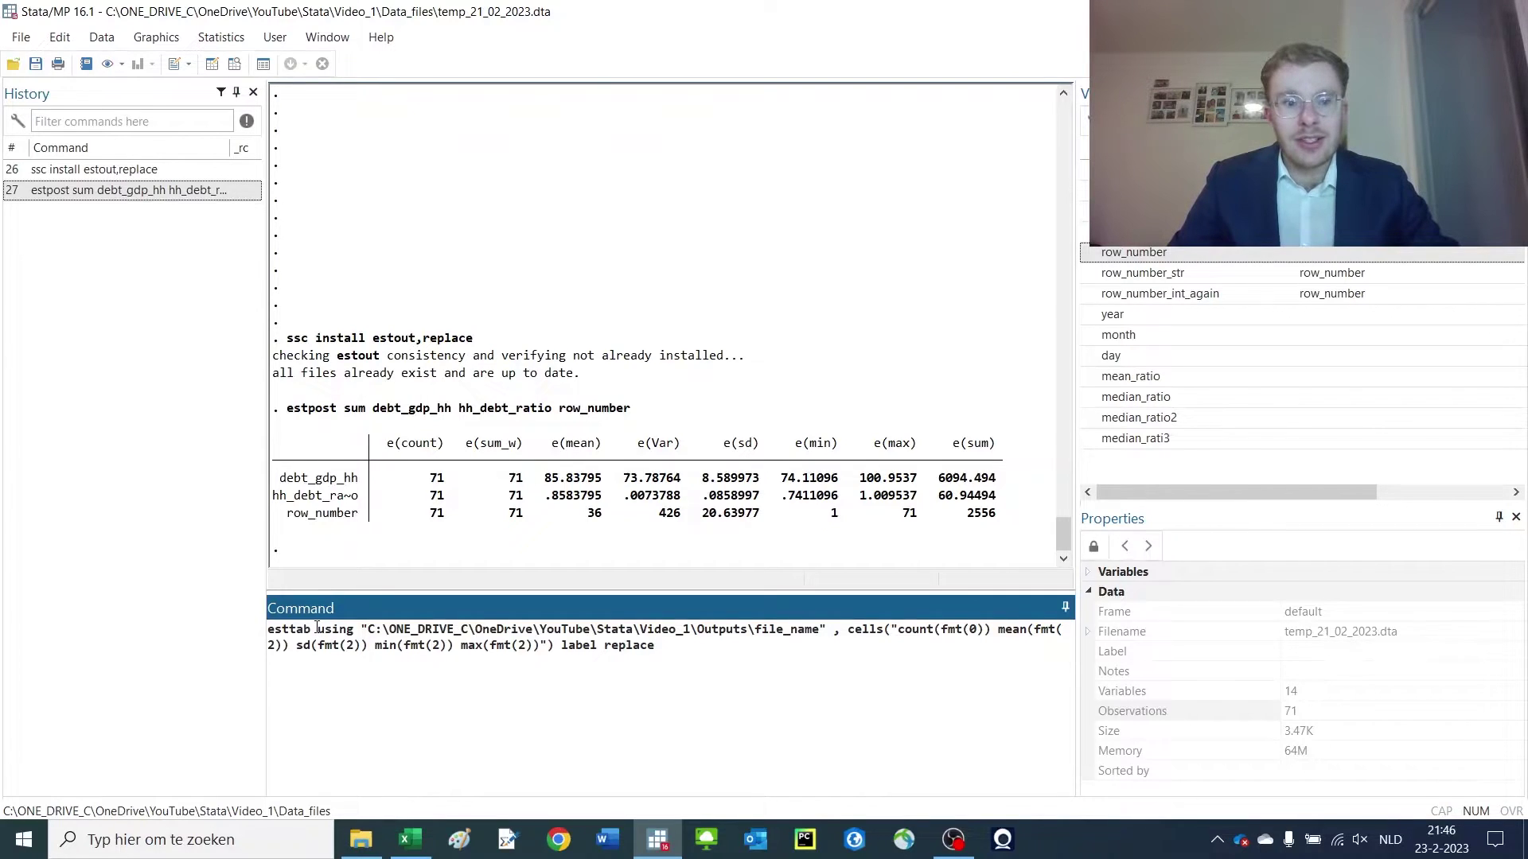
{"action": "double_click", "coordinate": [294, 409]}
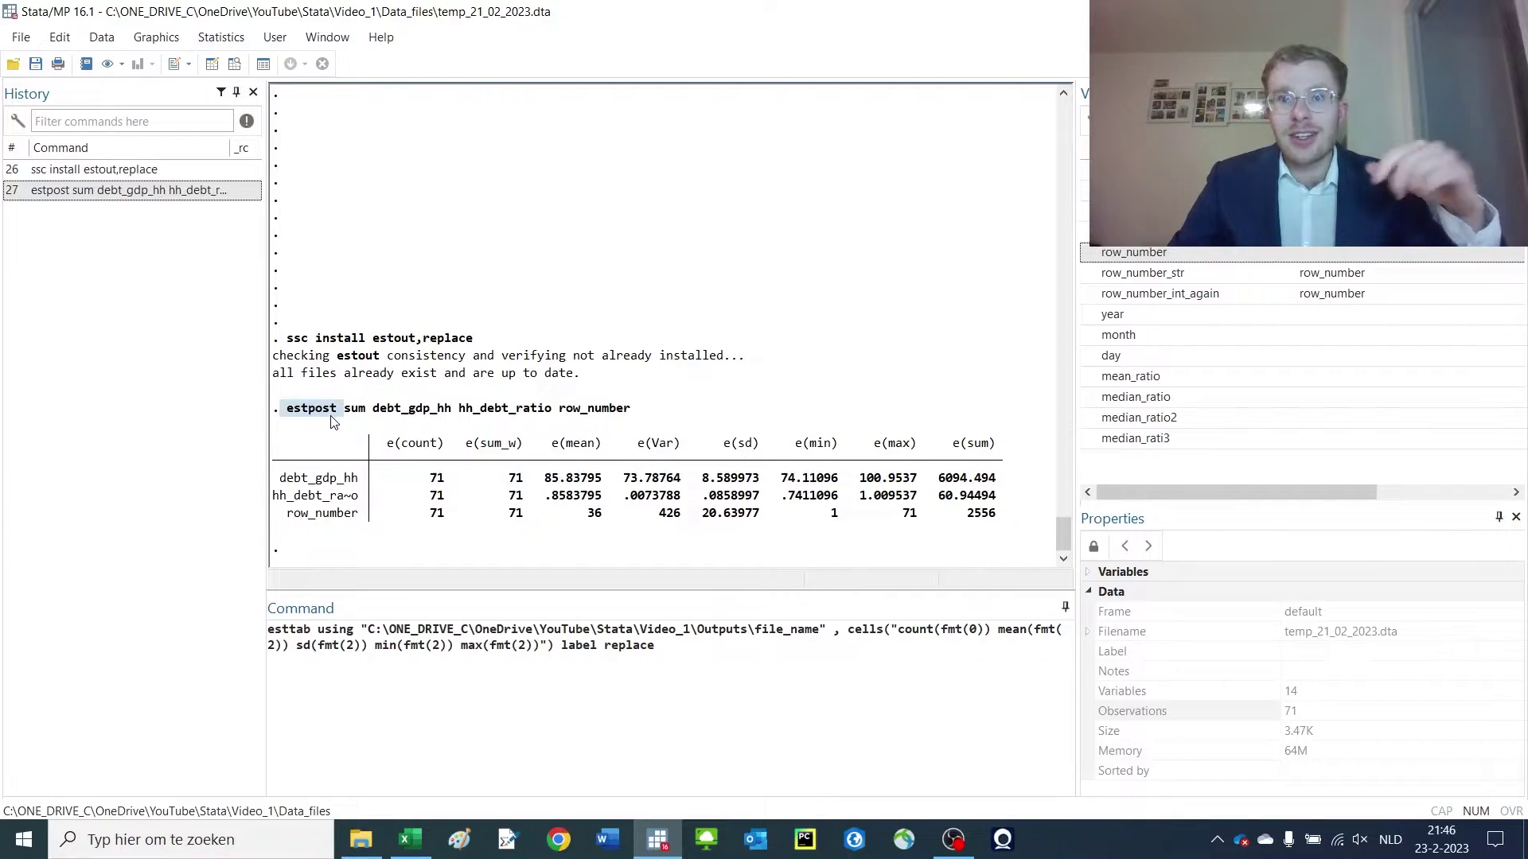
{"action": "double_click", "coordinate": [309, 635]}
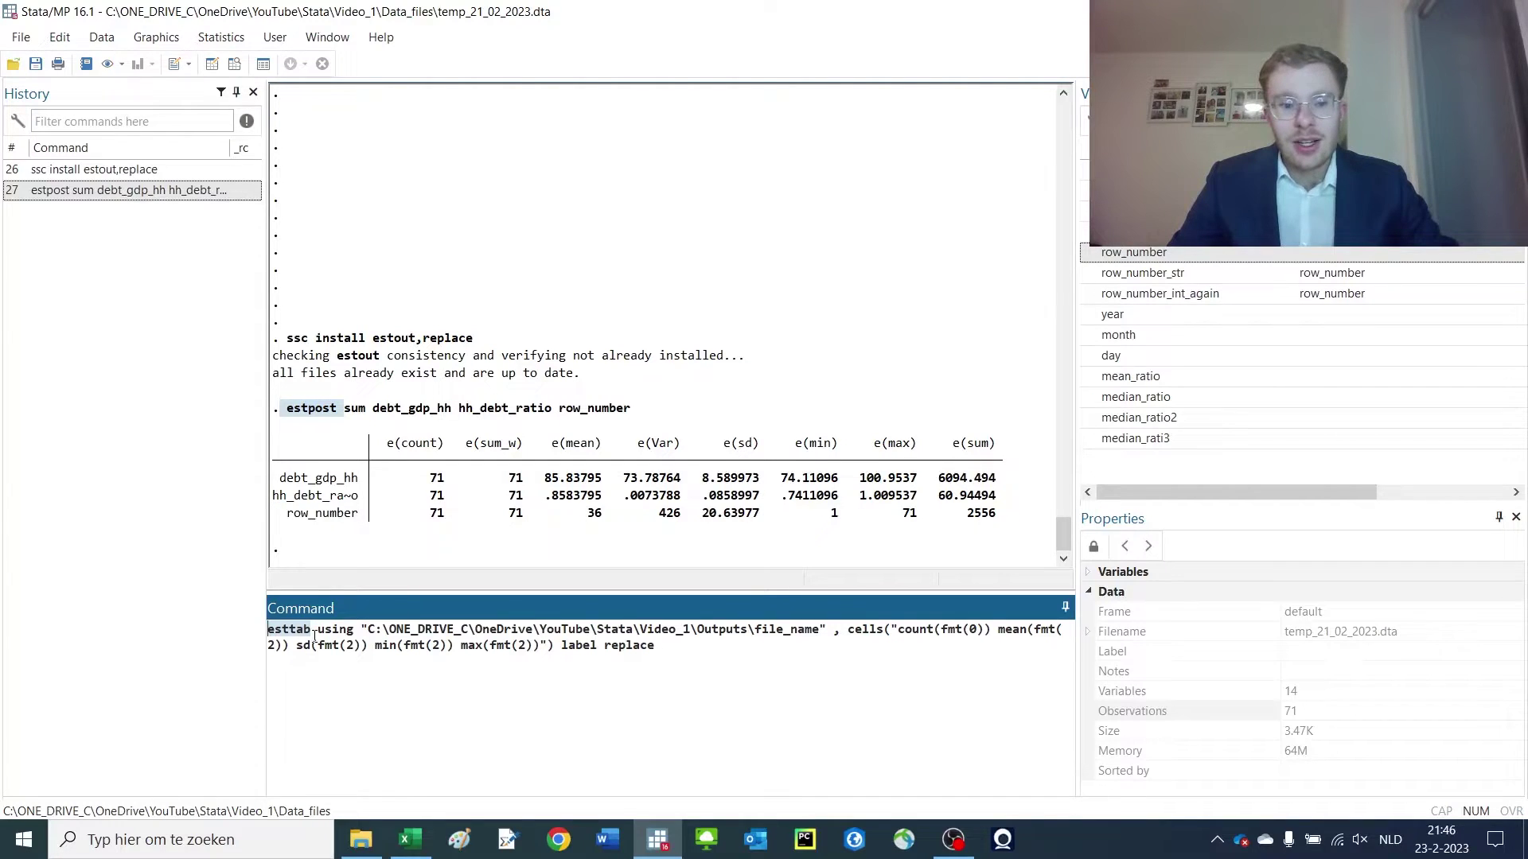
{"action": "left_click_drag", "start_coordinate": [316, 631], "coordinate": [348, 631]}
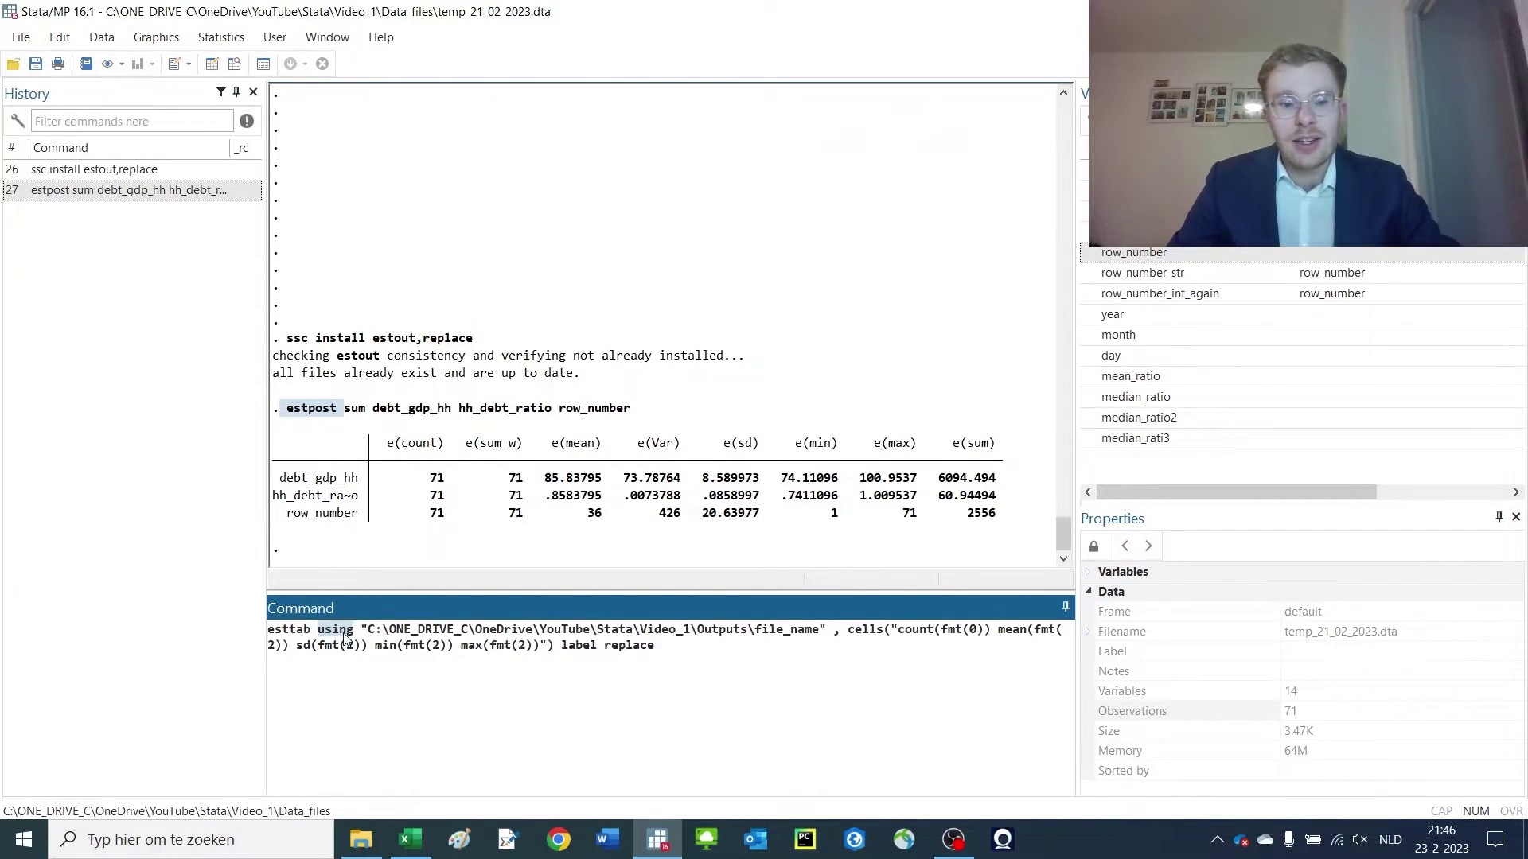
{"action": "left_click", "coordinate": [334, 634]}
{"action": "double_click", "coordinate": [331, 630]}
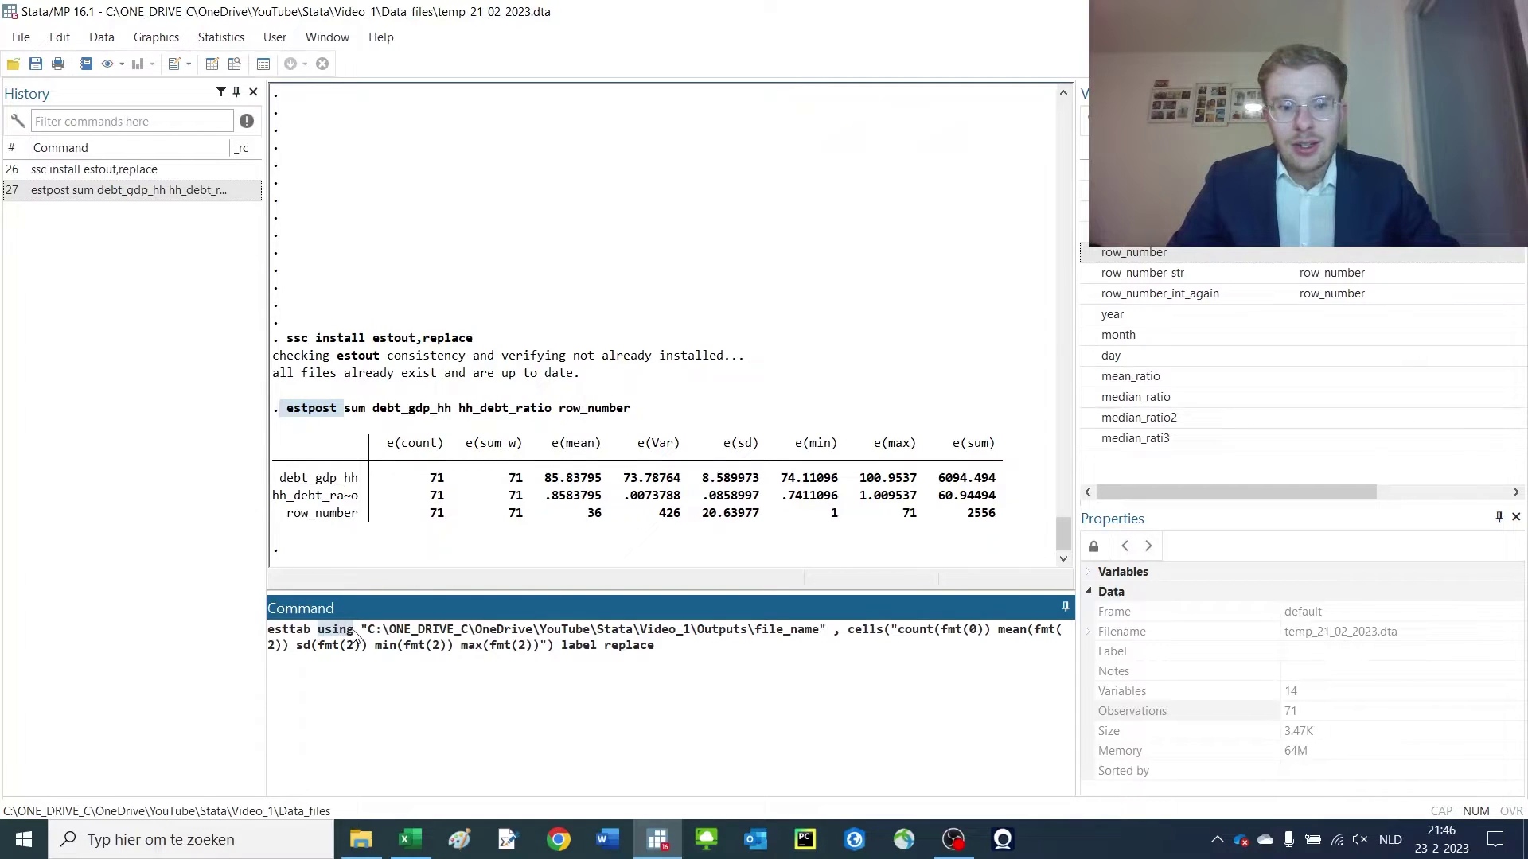
{"action": "left_click", "coordinate": [290, 629]}
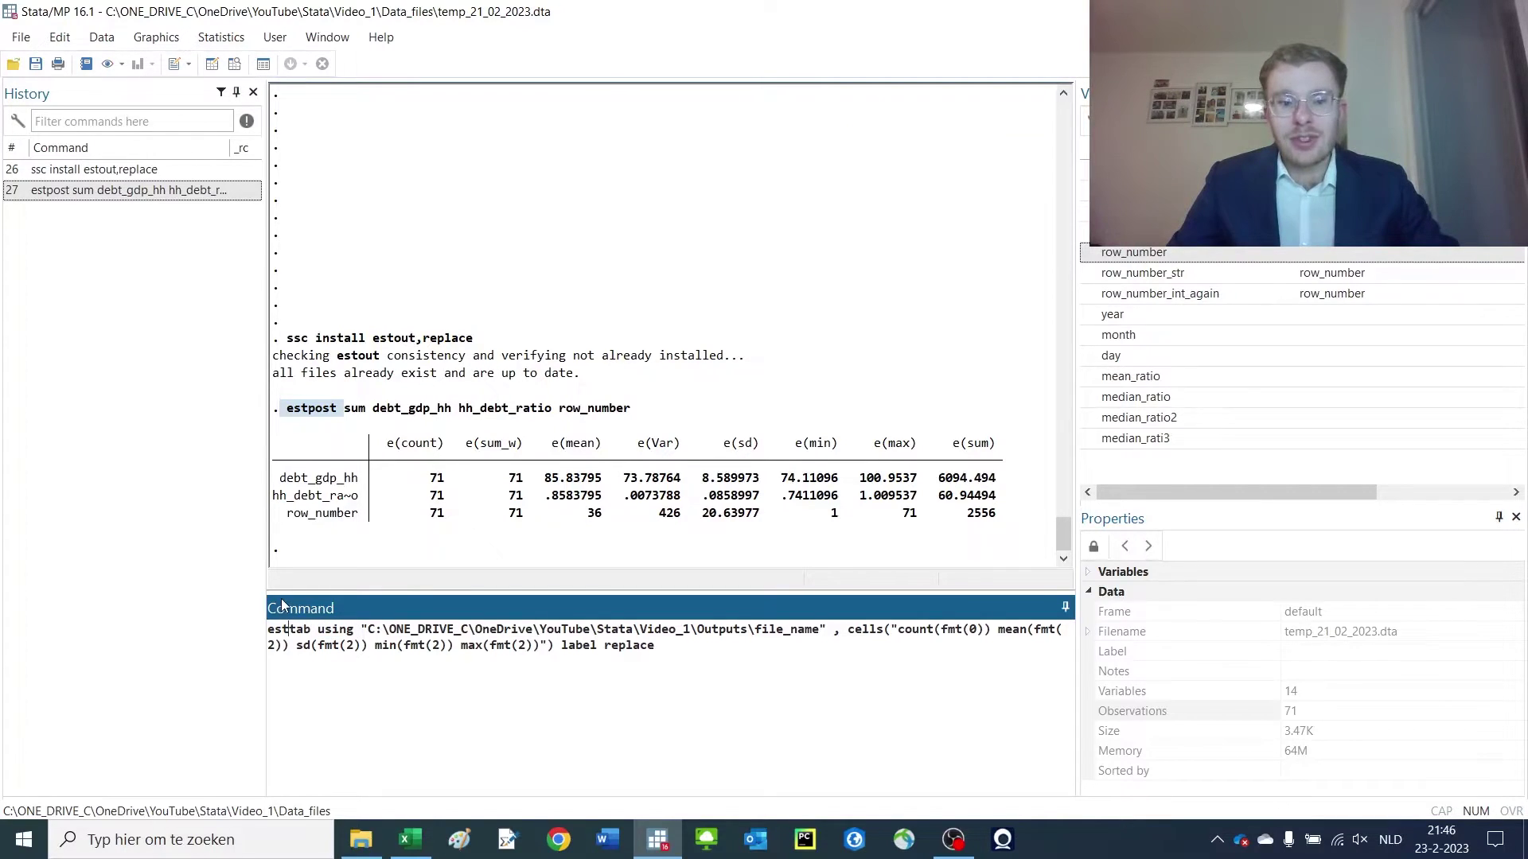
{"action": "double_click", "coordinate": [322, 630]}
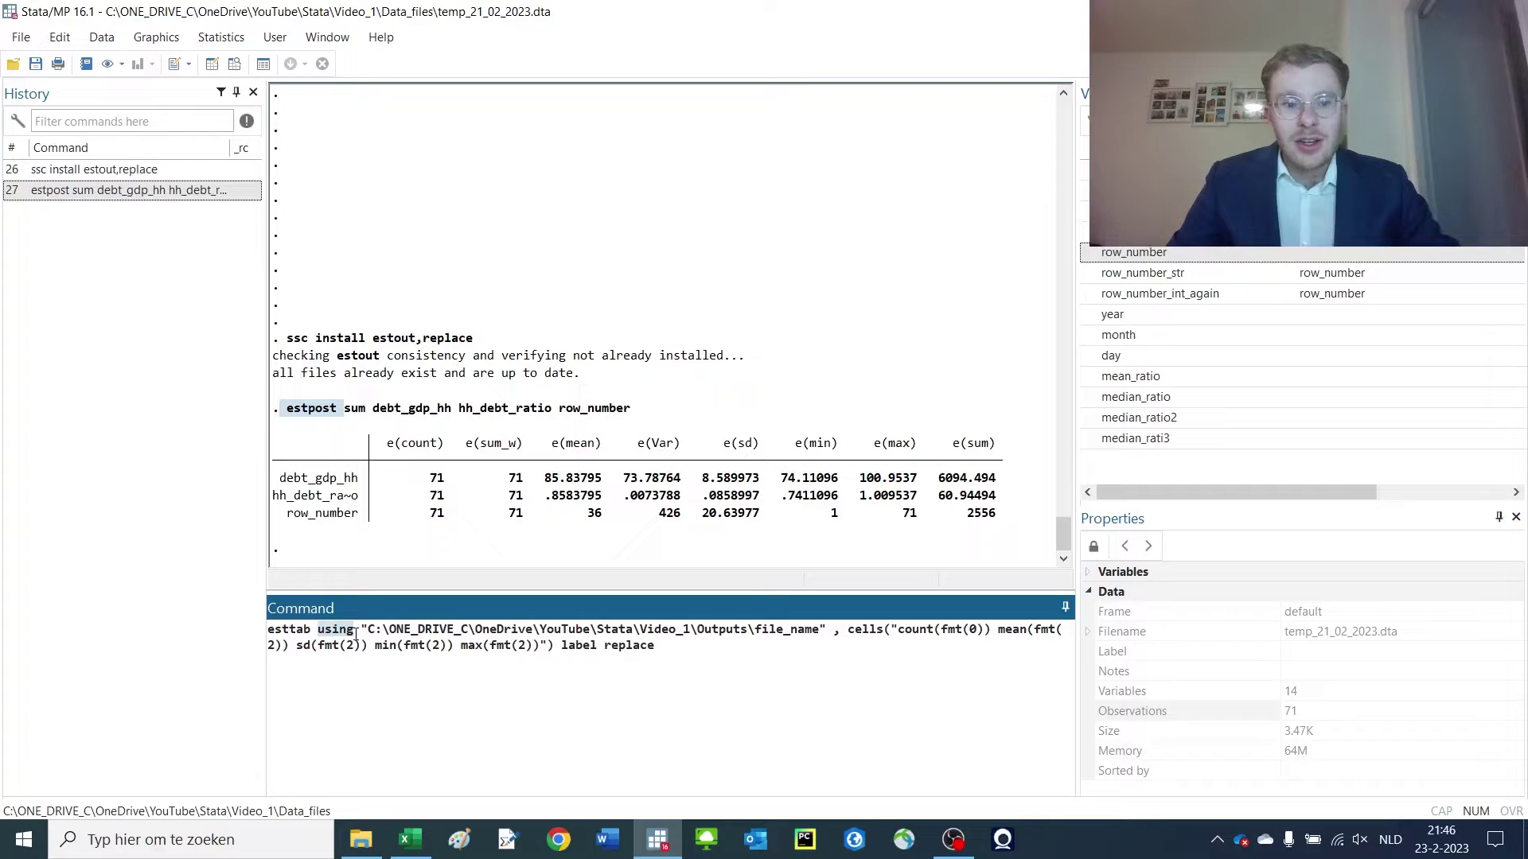
{"action": "left_click_drag", "start_coordinate": [363, 629], "coordinate": [823, 625]}
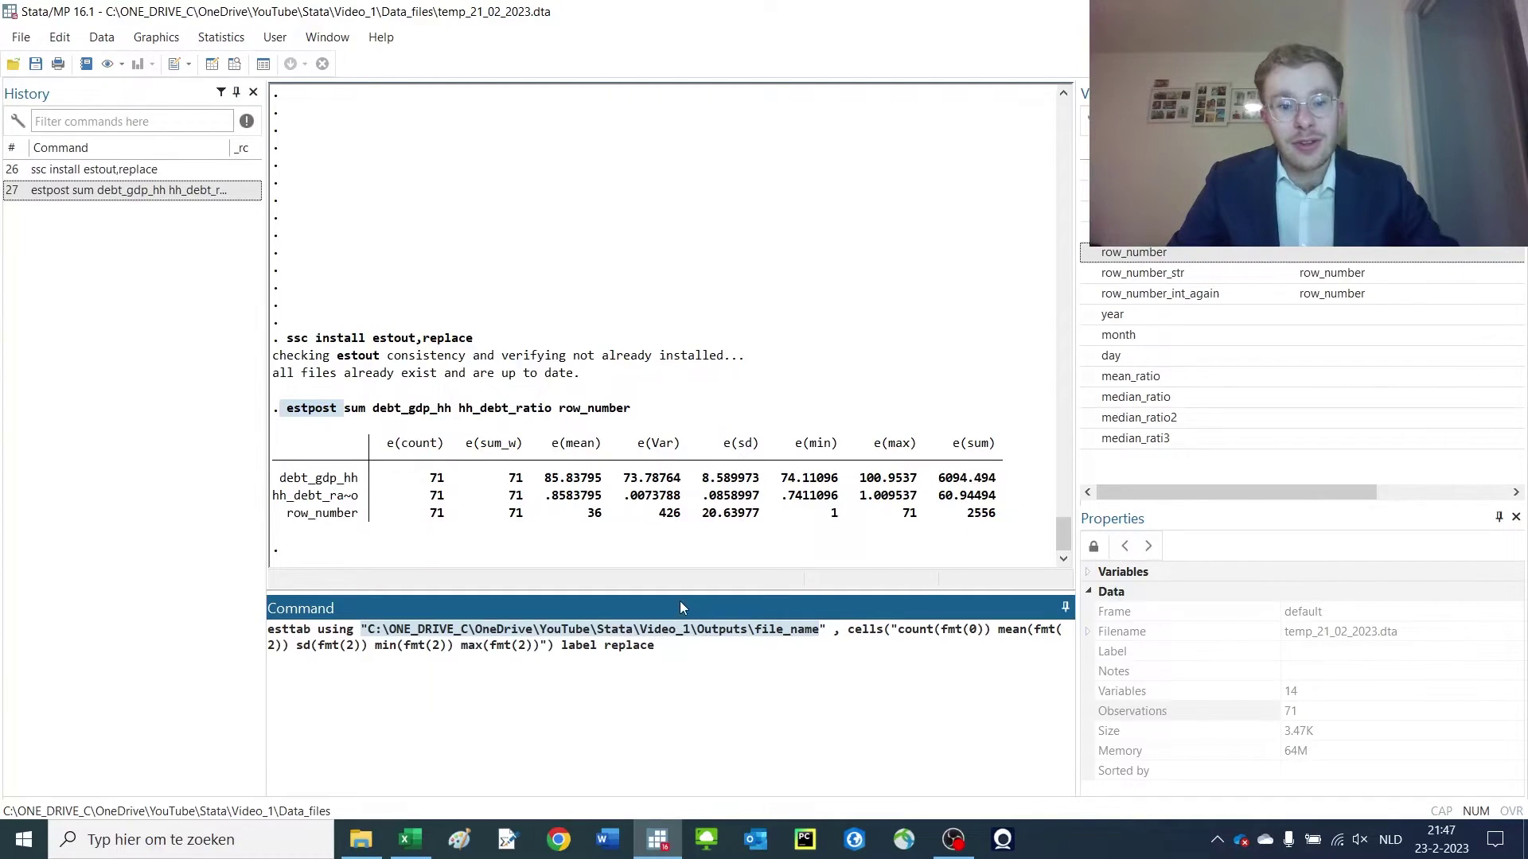
{"action": "left_click", "coordinate": [708, 641]}
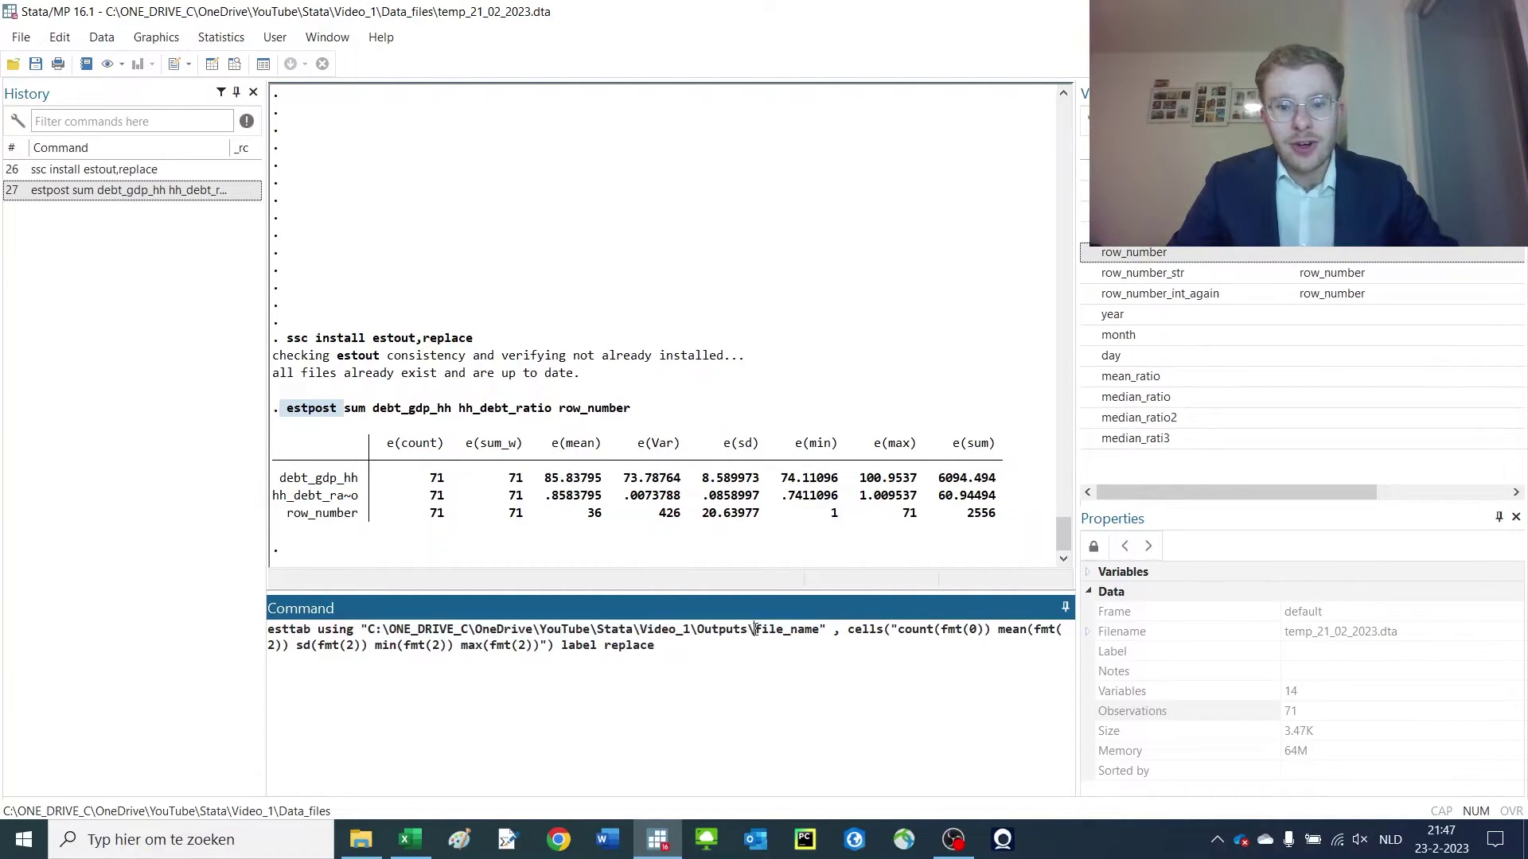
{"action": "left_click_drag", "start_coordinate": [755, 629], "coordinate": [819, 626]}
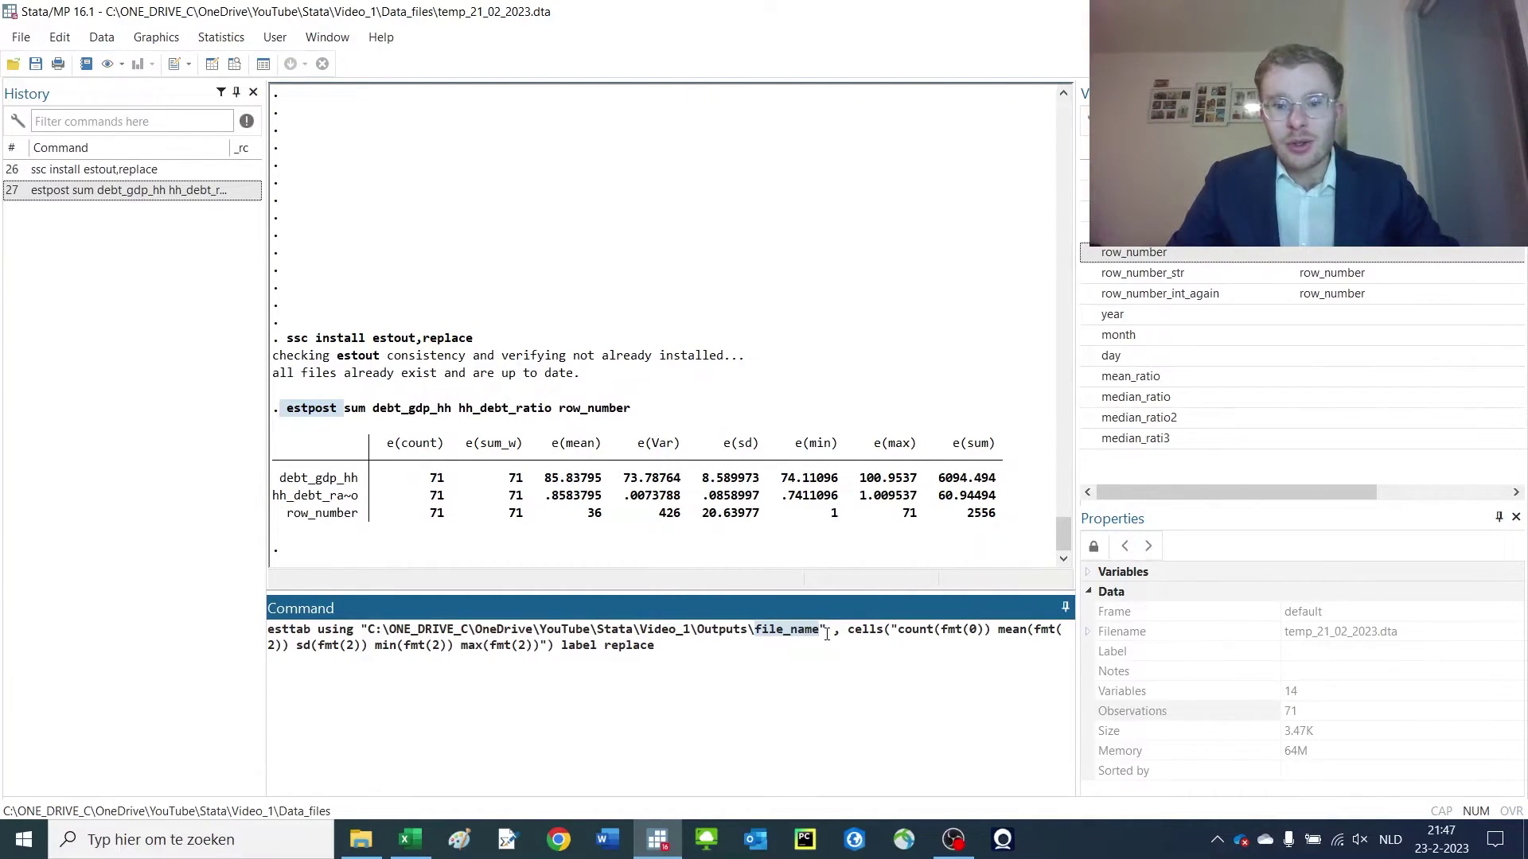
{"action": "left_click", "coordinate": [823, 631]}
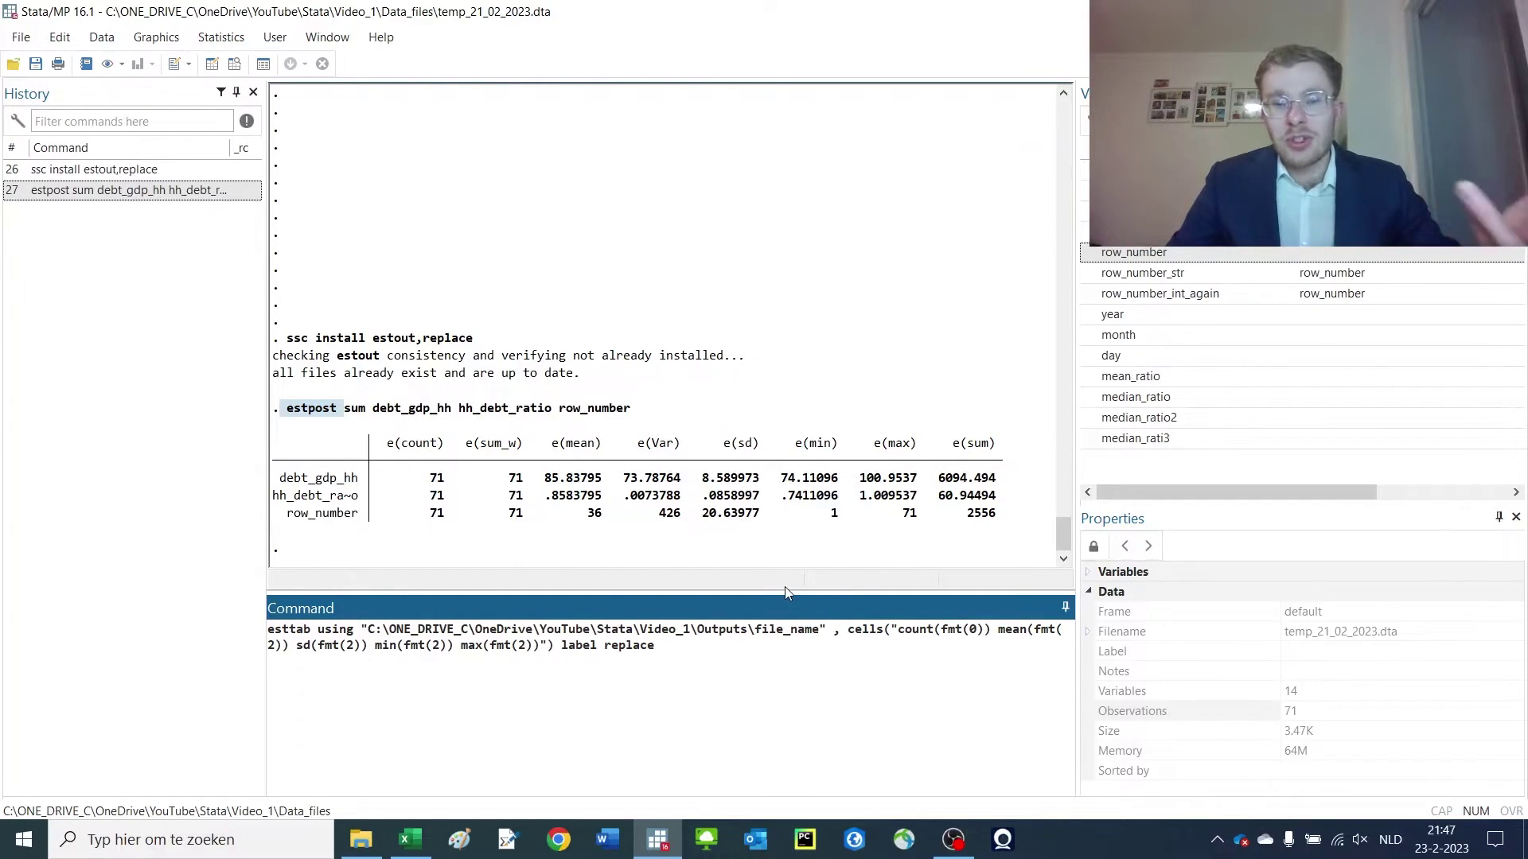
Step: Set the esttab output file to file_name.xls, swapping out a briefly typed .rtf extension
{"action": "type", "text": ".rtf"}
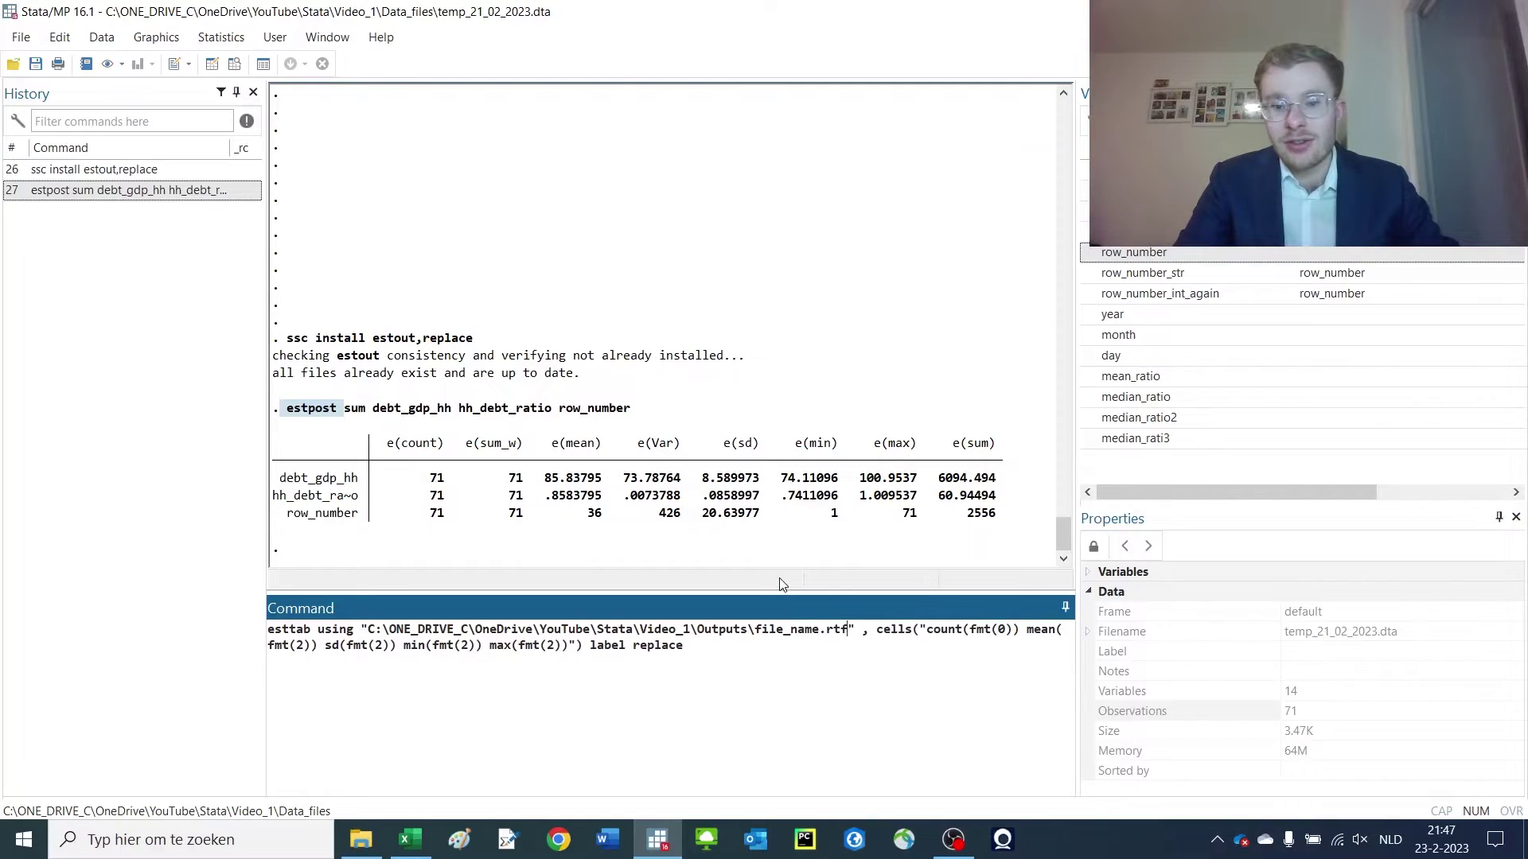
{"action": "key", "text": "BackSpace"}
{"action": "key", "text": "BackSpace"}
{"action": "key", "text": "BackSpace"}
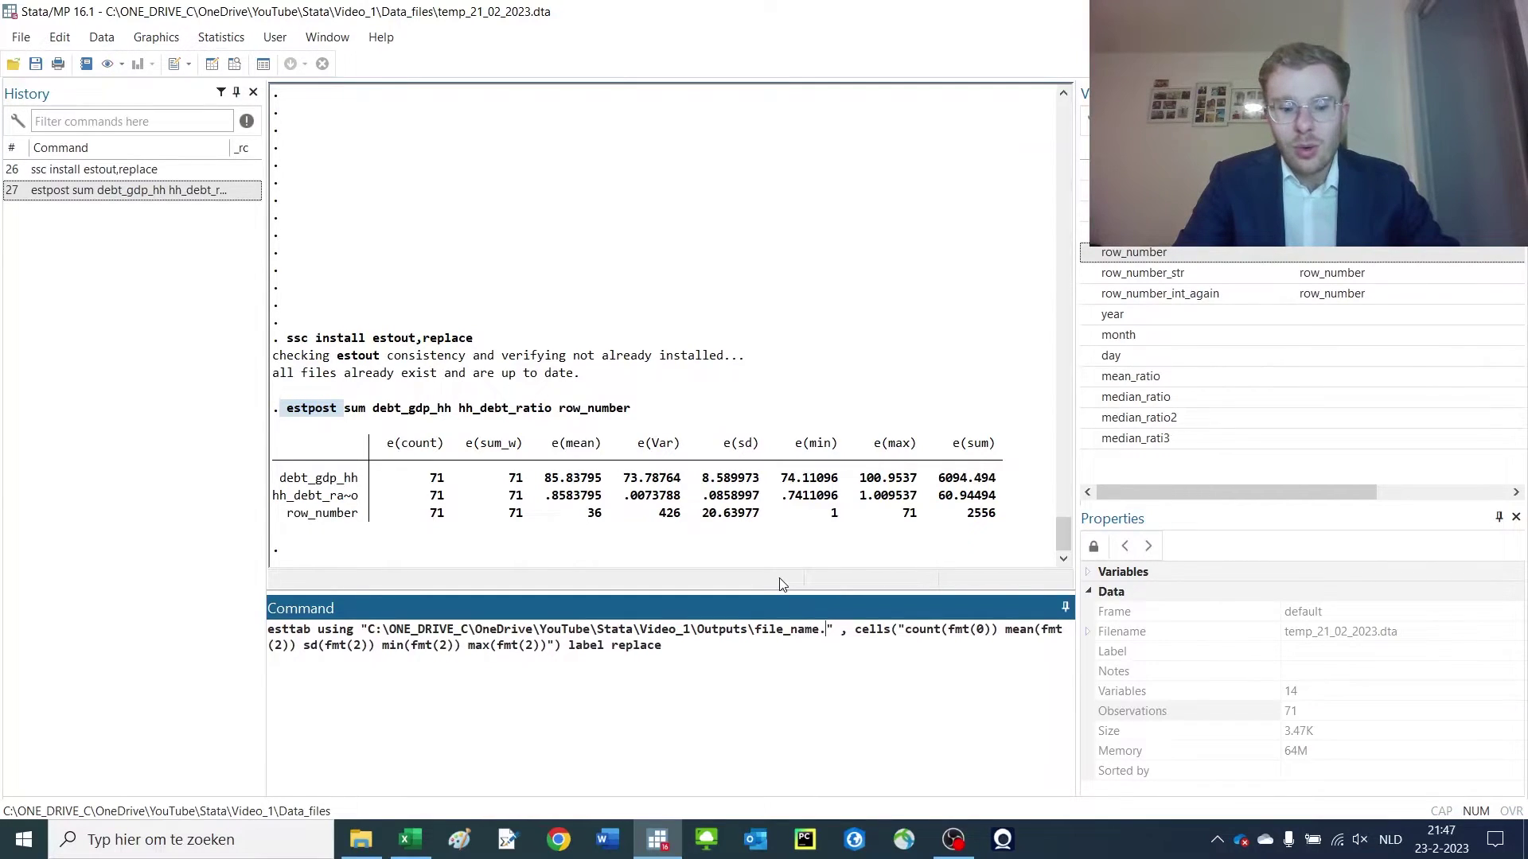
{"action": "type", "text": "xls"}
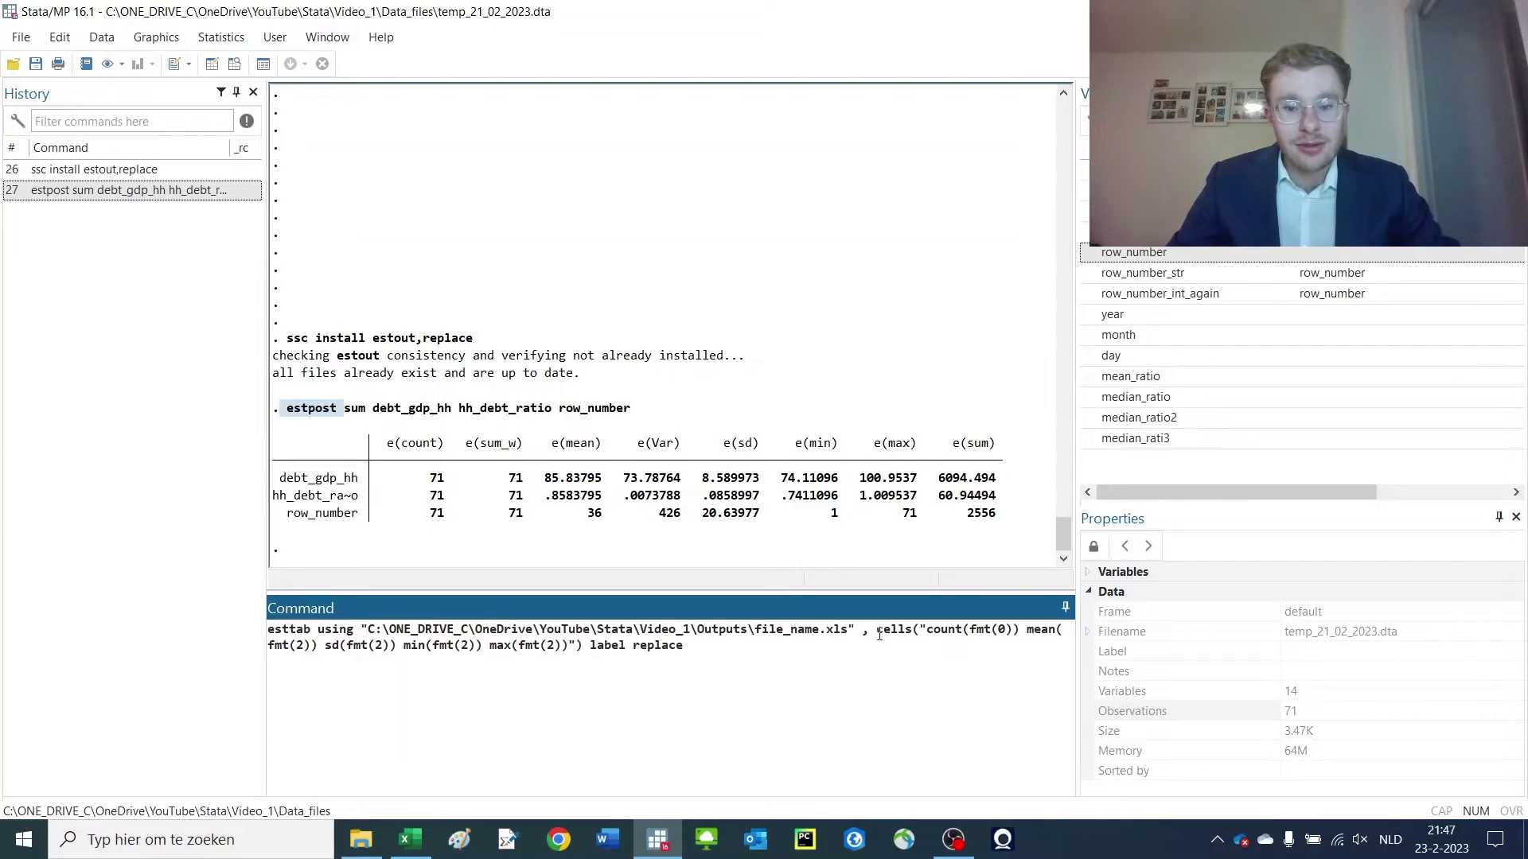
Step: Review the command's cells option with fmt(2) formats, plus the label and replace options
{"action": "left_click_drag", "start_coordinate": [876, 629], "coordinate": [983, 654]}
{"action": "left_click", "coordinate": [940, 629]}
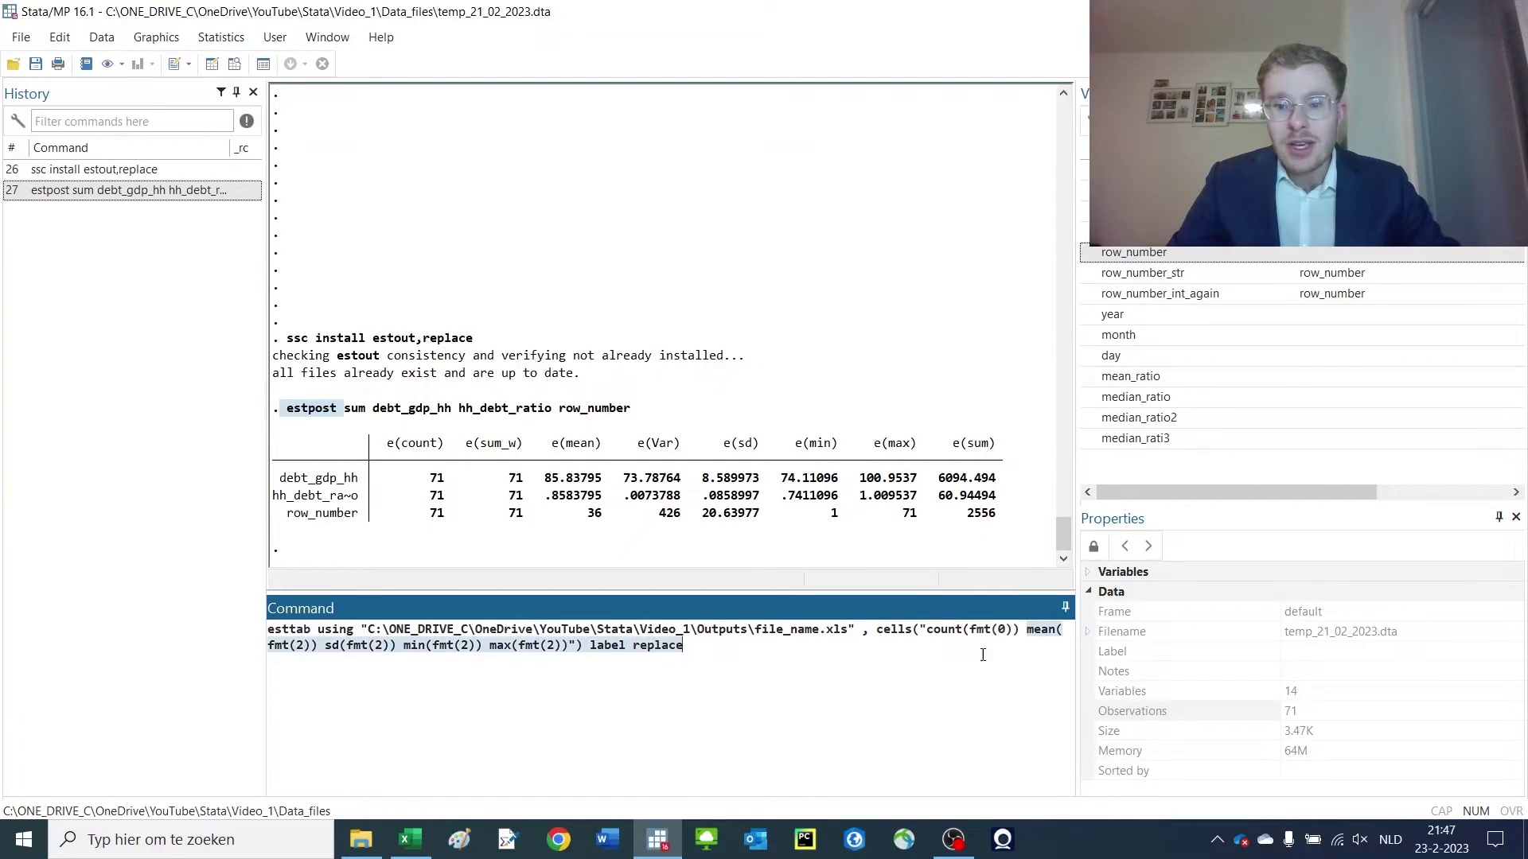
{"action": "left_click_drag", "start_coordinate": [390, 663], "coordinate": [568, 645]}
{"action": "left_click", "coordinate": [322, 646]}
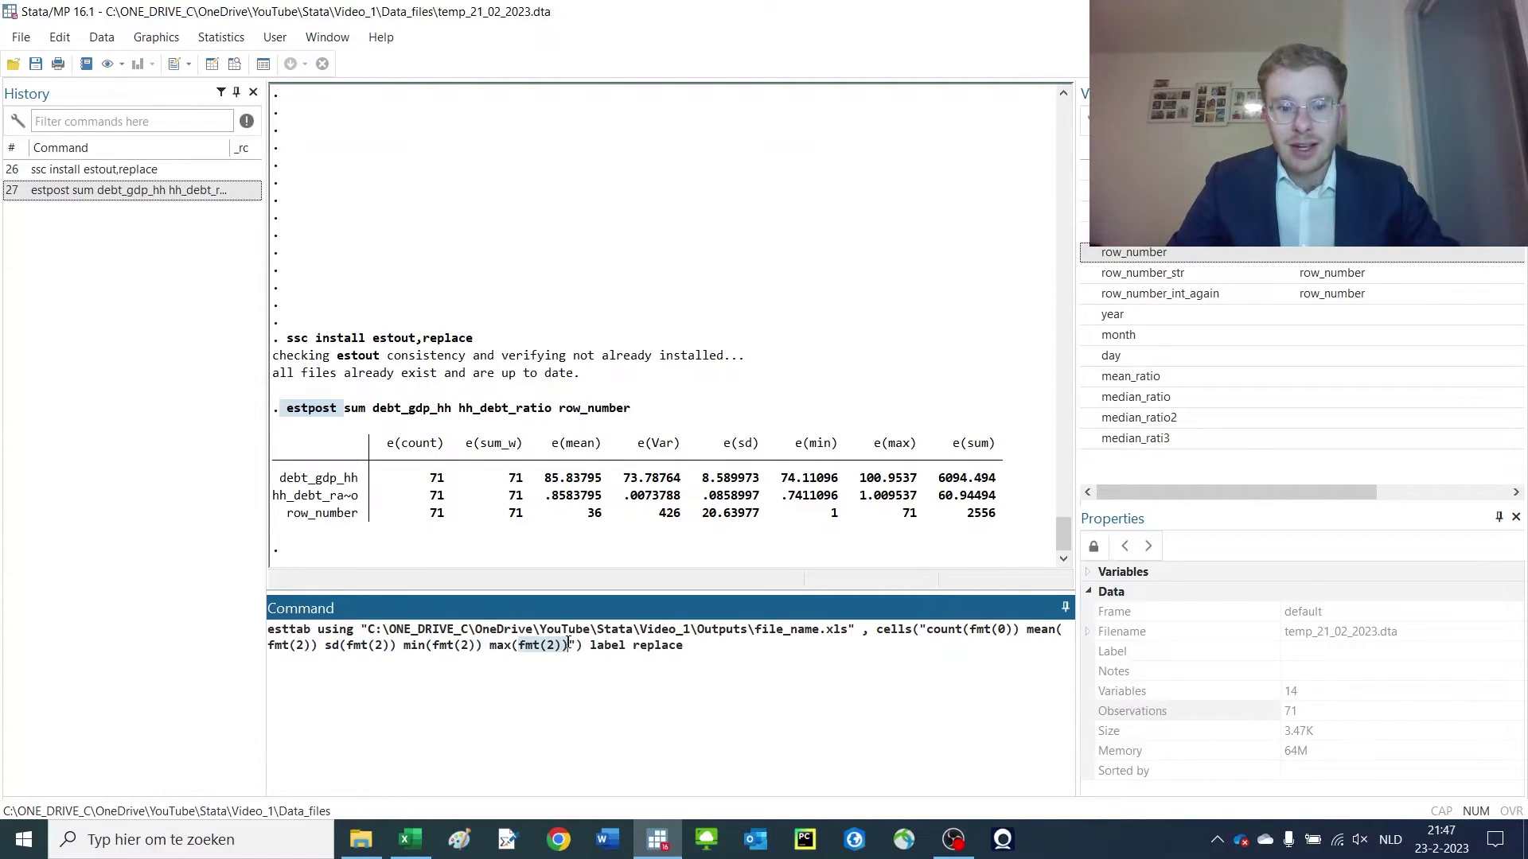
{"action": "left_click", "coordinate": [619, 647]}
{"action": "double_click", "coordinate": [607, 646]}
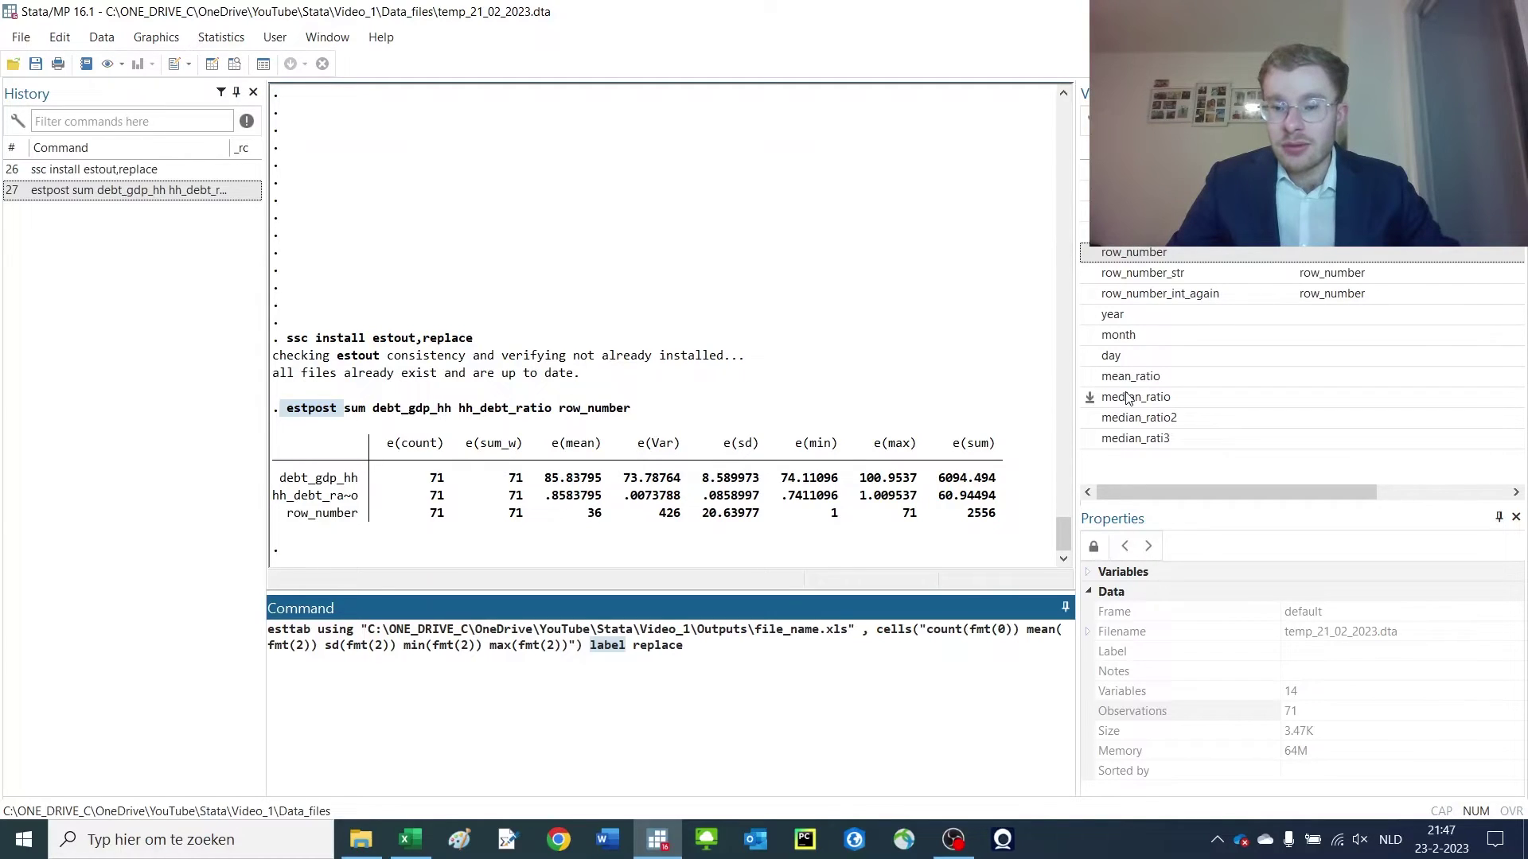
{"action": "left_click", "coordinate": [646, 647]}
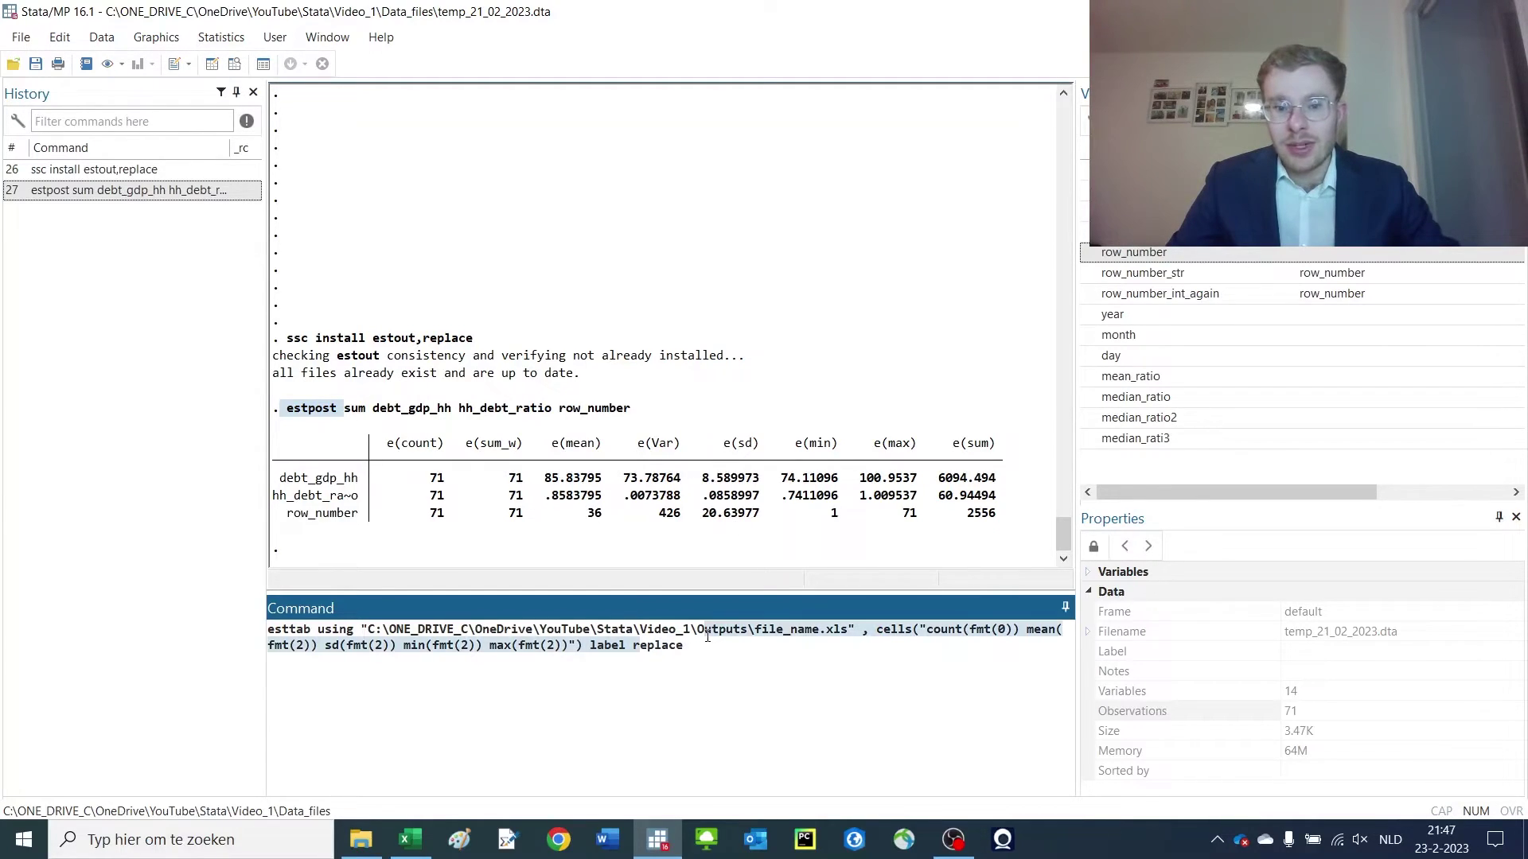
{"action": "double_click", "coordinate": [646, 647]}
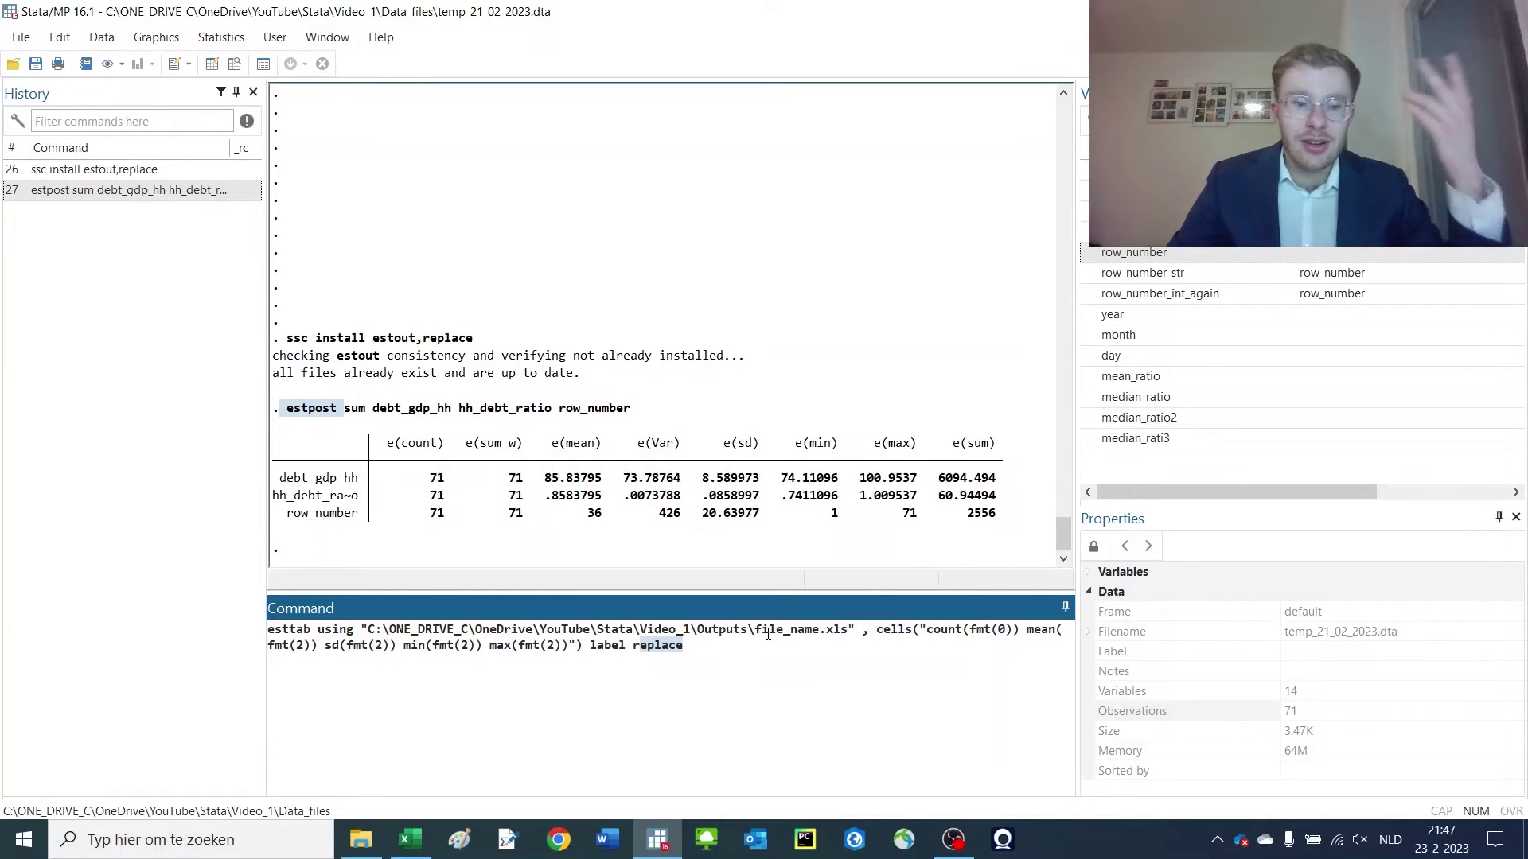
{"action": "key", "text": "Right"}
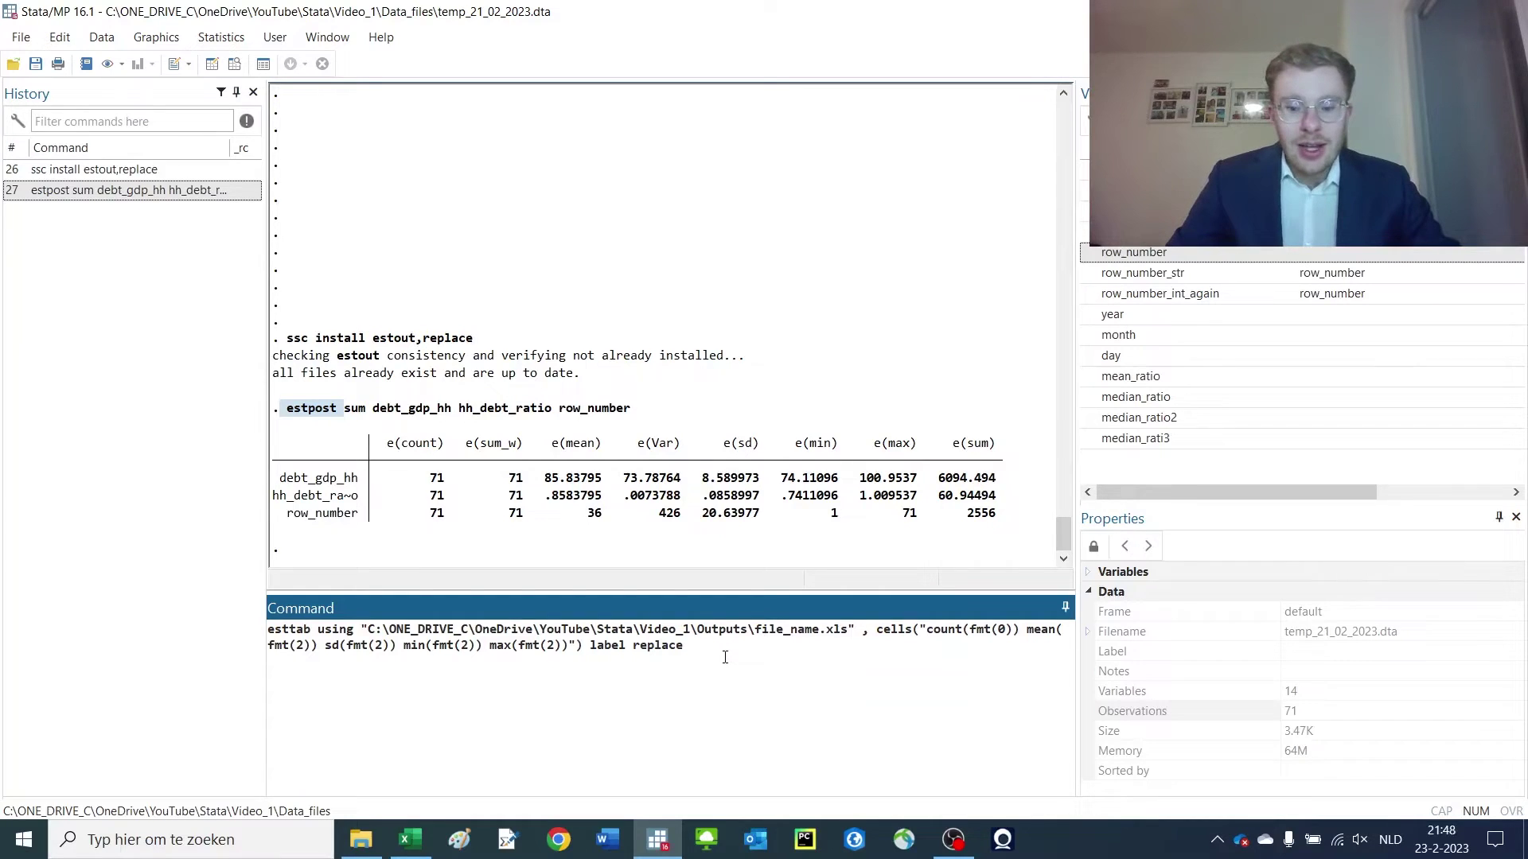
Step: Run esttab to write Outputs\file_name.xls, then highlight the output-written note and 'not found' remark
{"action": "key", "text": "Return"}
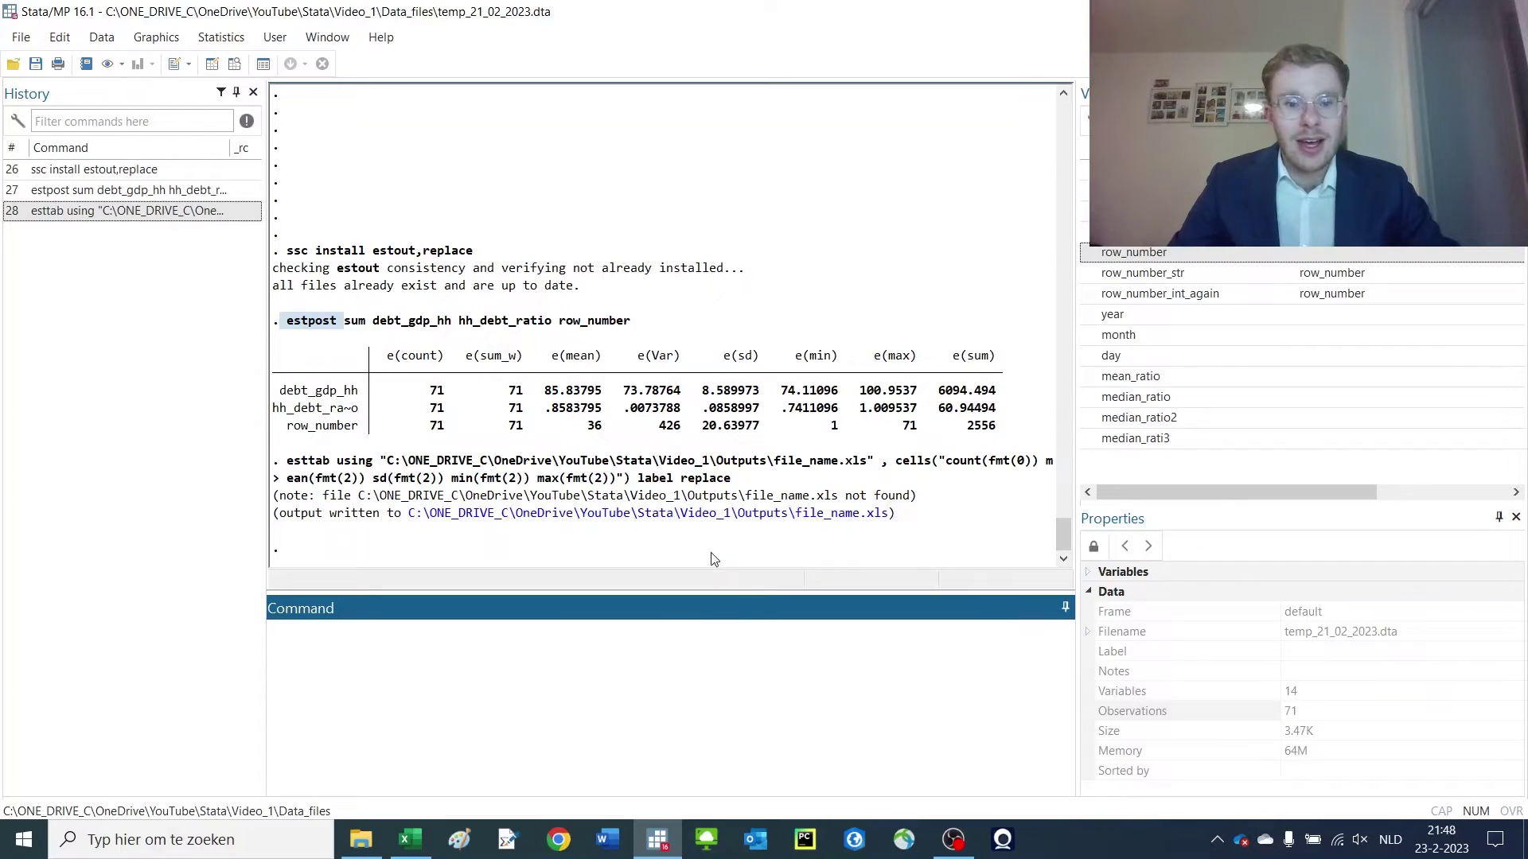
{"action": "double_click", "coordinate": [689, 479]}
{"action": "left_click_drag", "start_coordinate": [912, 498], "coordinate": [367, 498]}
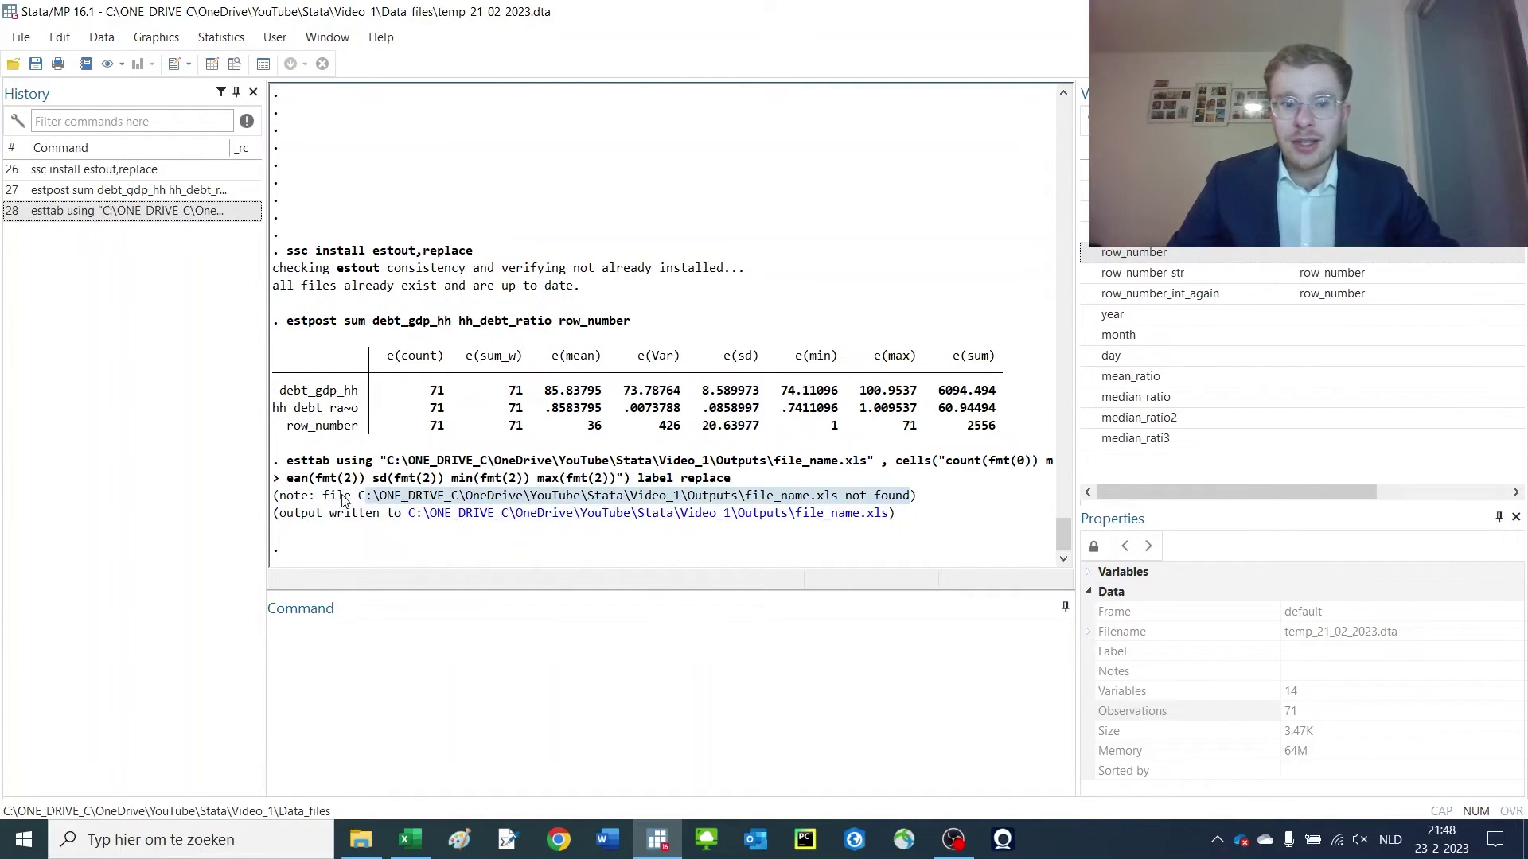
{"action": "left_click_drag", "start_coordinate": [932, 502], "coordinate": [846, 501]}
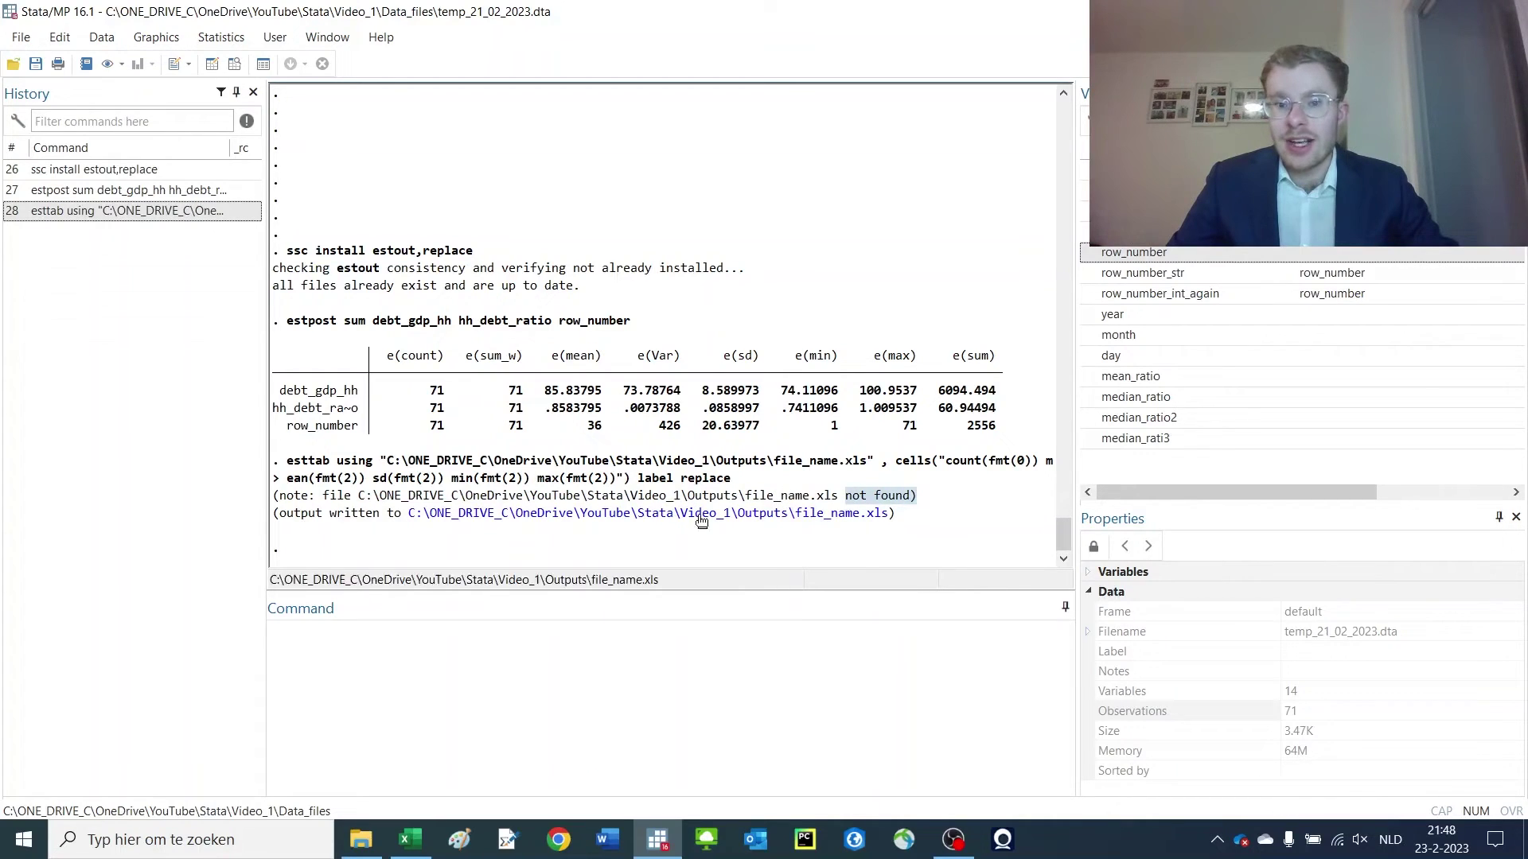
Step: Open file_name.xls in Excel from the output file link in Stata's Results window
{"action": "left_click", "coordinate": [589, 515]}
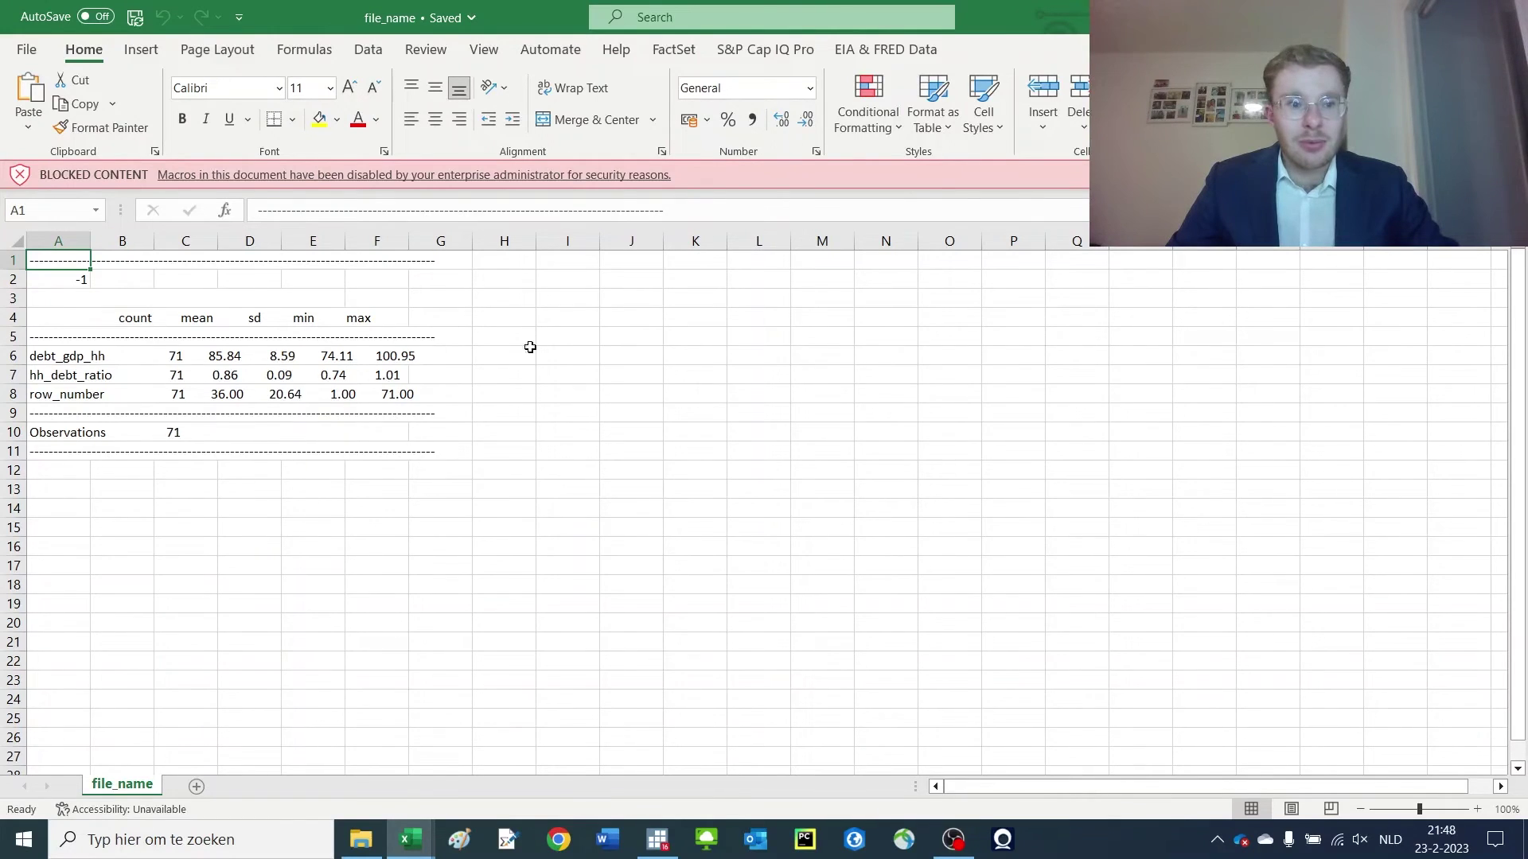